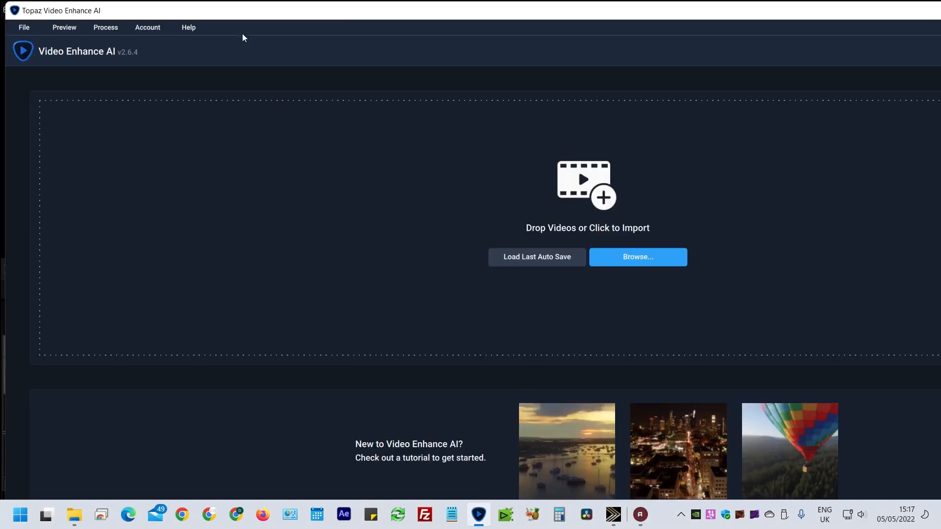
# Maximise the program window and load the clip d163 112.avi from the dvclips2 aaf folder.
pyautogui.doubleClick(233, 11)
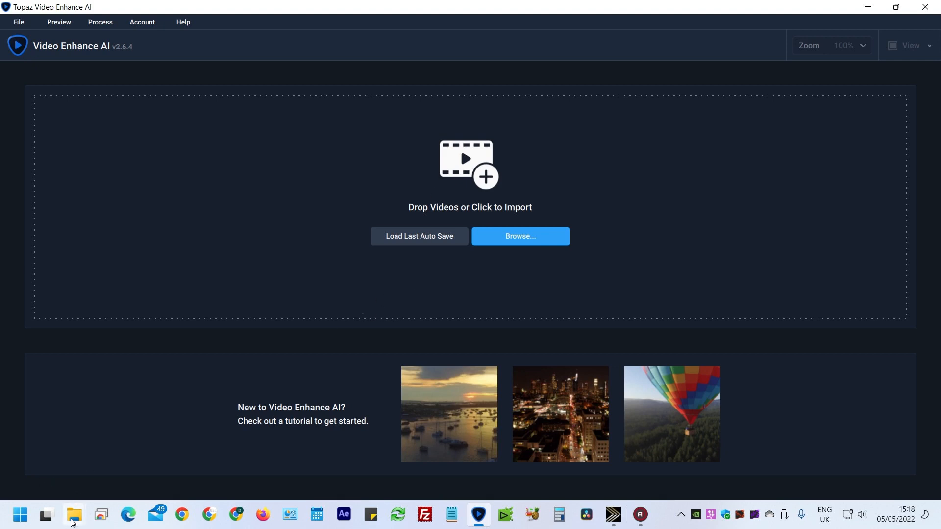
pyautogui.moveTo(73, 523)
pyautogui.click(209, 459)
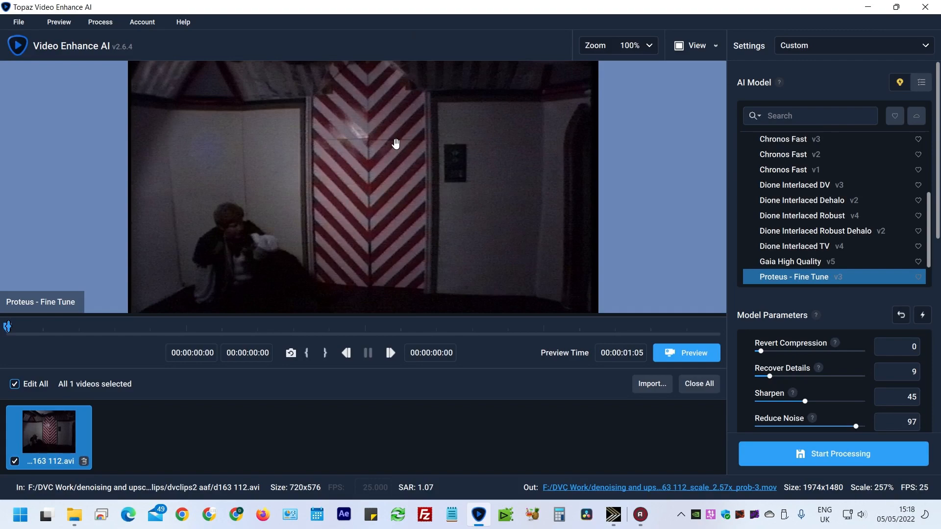
# Try the Dione Interlaced DV model, several Artemis models such as High Quality, and Artemis Aliased & Moire on the clip.
pyautogui.click(794, 185)
pyautogui.scroll(3, 784, 191)
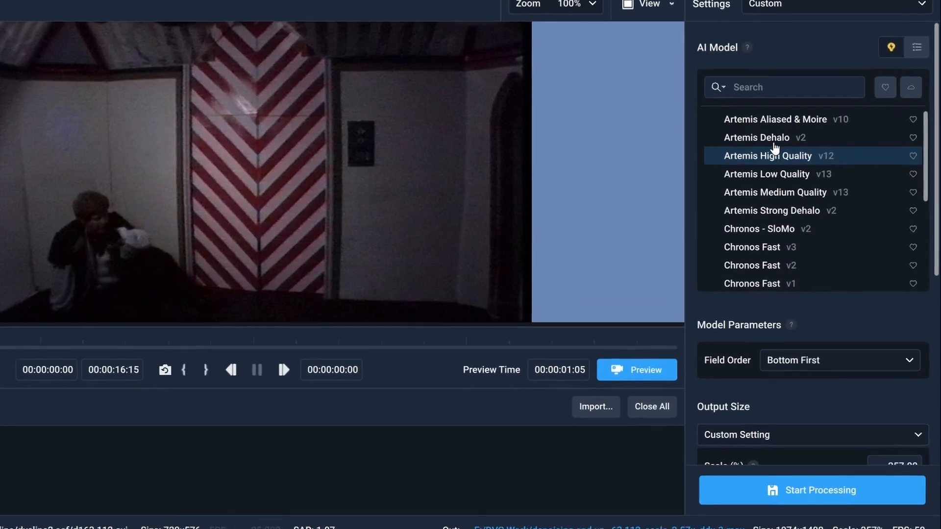
pyautogui.click(772, 156)
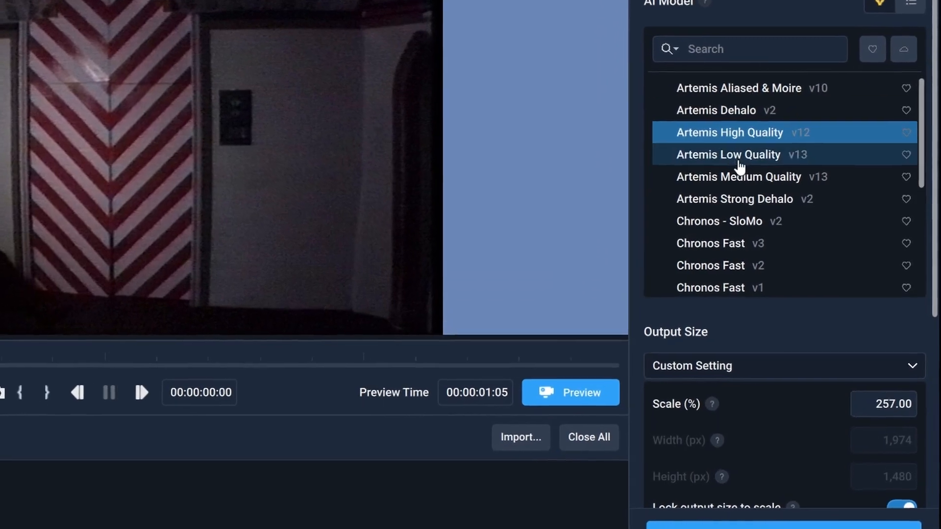
pyautogui.click(735, 198)
pyautogui.click(745, 132)
pyautogui.click(731, 88)
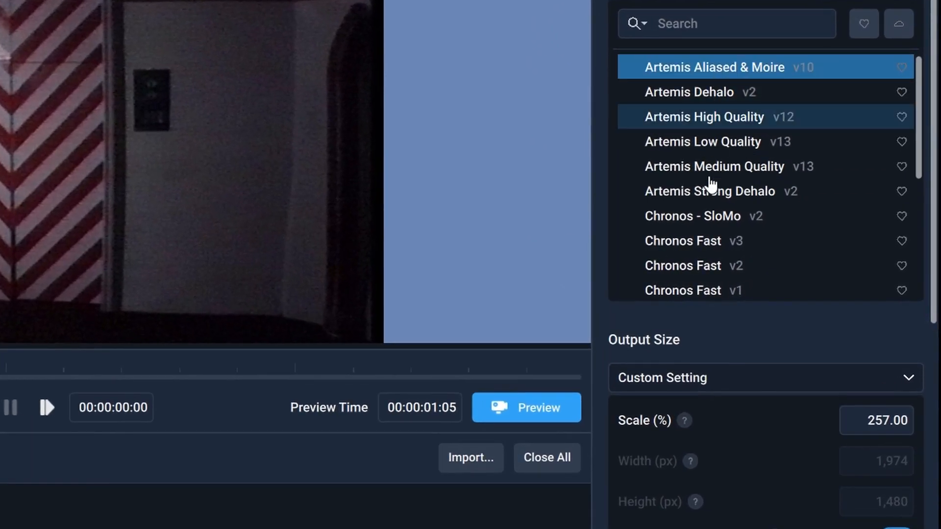
# Look through the list of AI models and choose Proteus - Fine Tune v3 to inspect its model parameters.
pyautogui.scroll(-5, 714, 186)
pyautogui.scroll(-3, 723, 172)
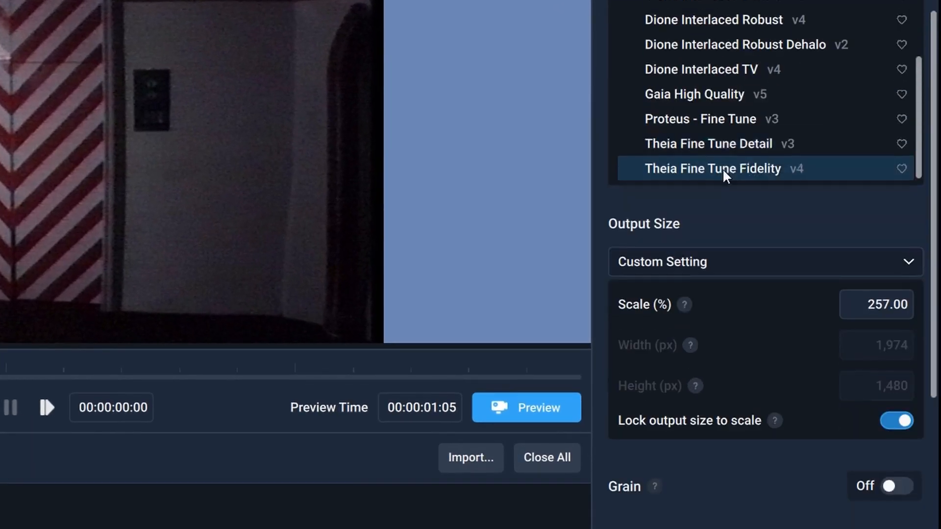
pyautogui.scroll(10, 719, 129)
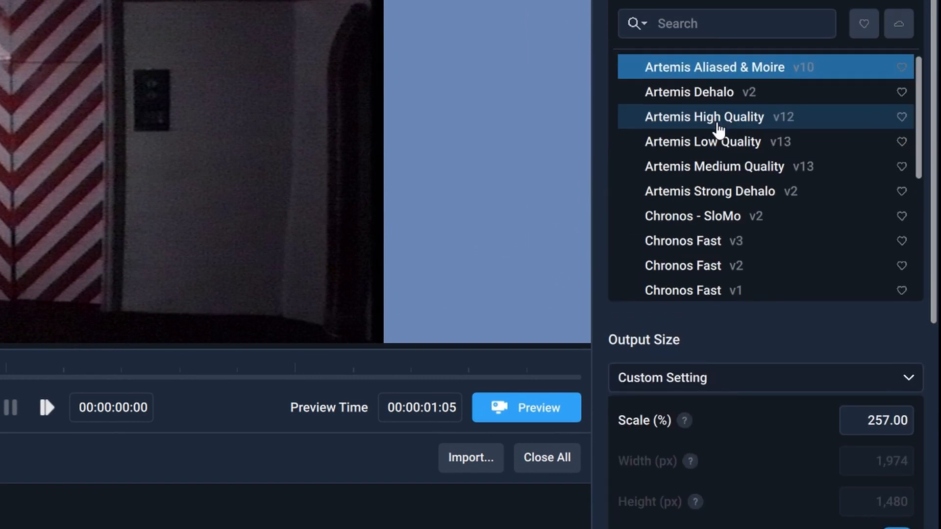
pyautogui.scroll(-5, 731, 191)
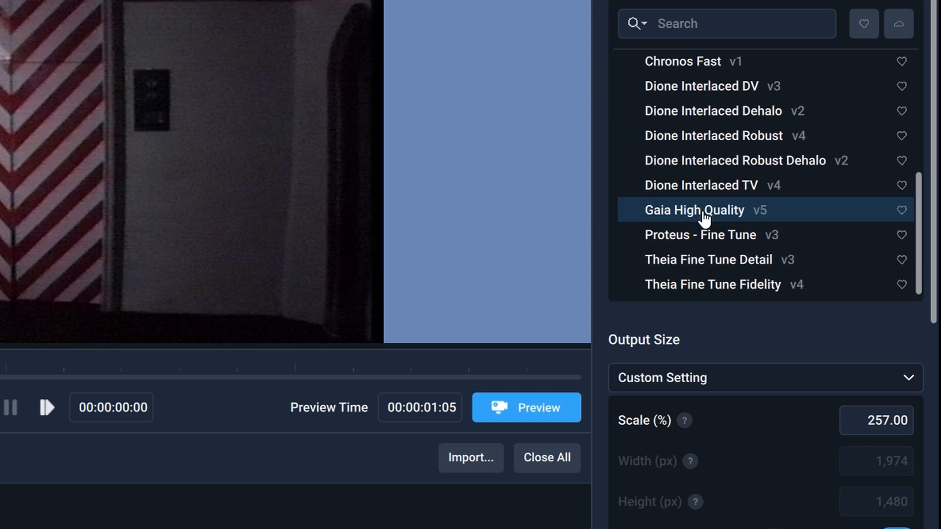
pyautogui.click(717, 238)
pyautogui.scroll(-3, 714, 439)
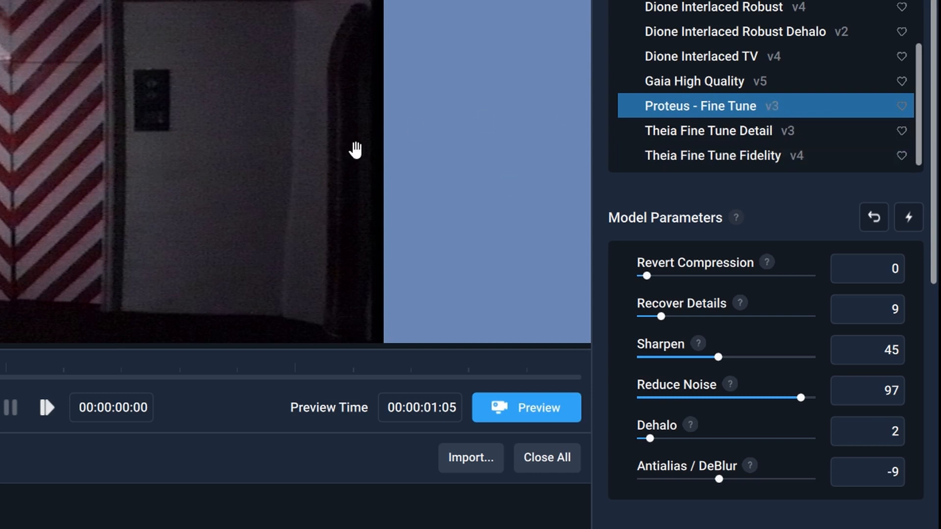
# Go through the Dione Interlaced models Dehalo, Robust, Robust Dehalo and DV, finishing on Dione Interlaced TV v4.
pyautogui.scroll(5, 630, 175)
pyautogui.scroll(-5, 721, 186)
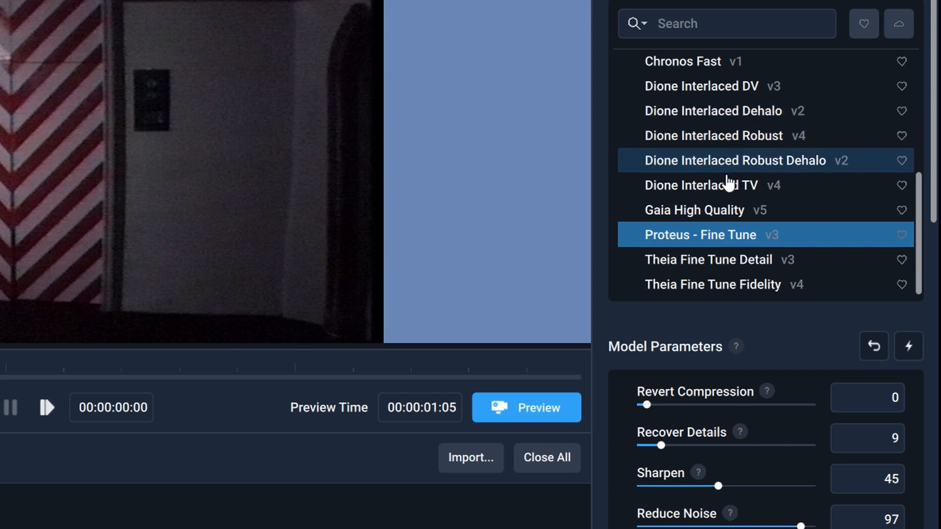
pyautogui.click(730, 116)
pyautogui.click(734, 144)
pyautogui.click(736, 162)
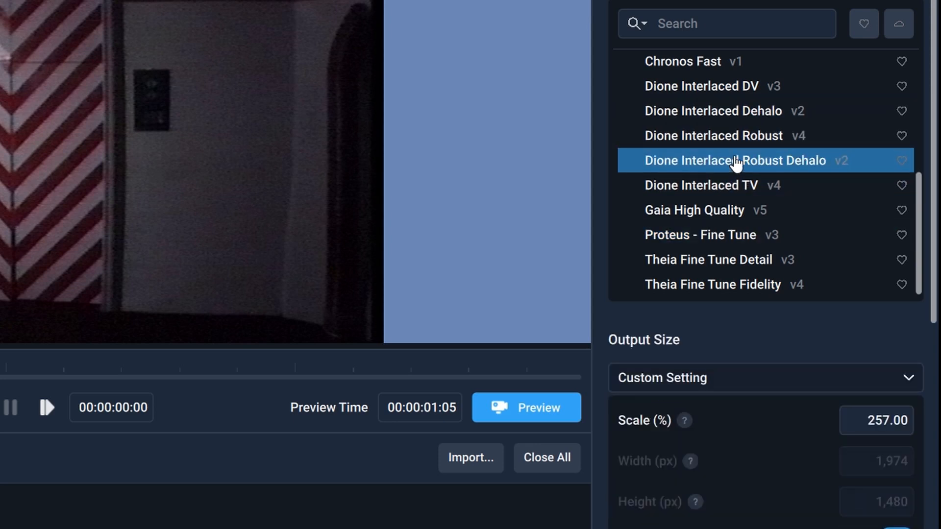
pyautogui.click(684, 91)
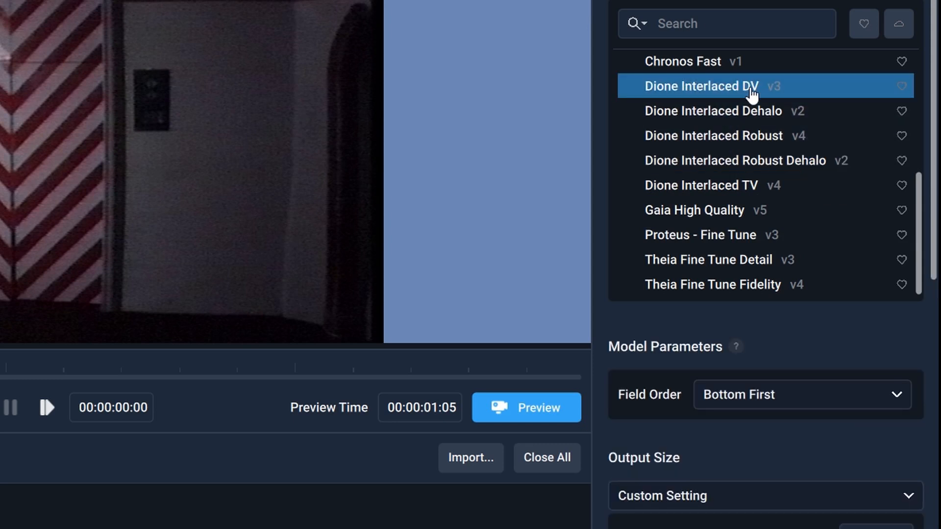
pyautogui.click(733, 143)
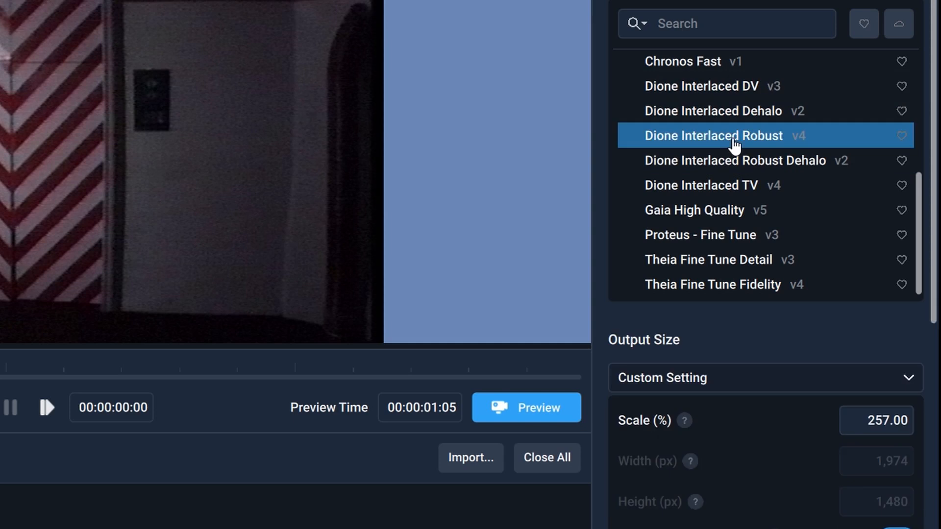
pyautogui.click(744, 194)
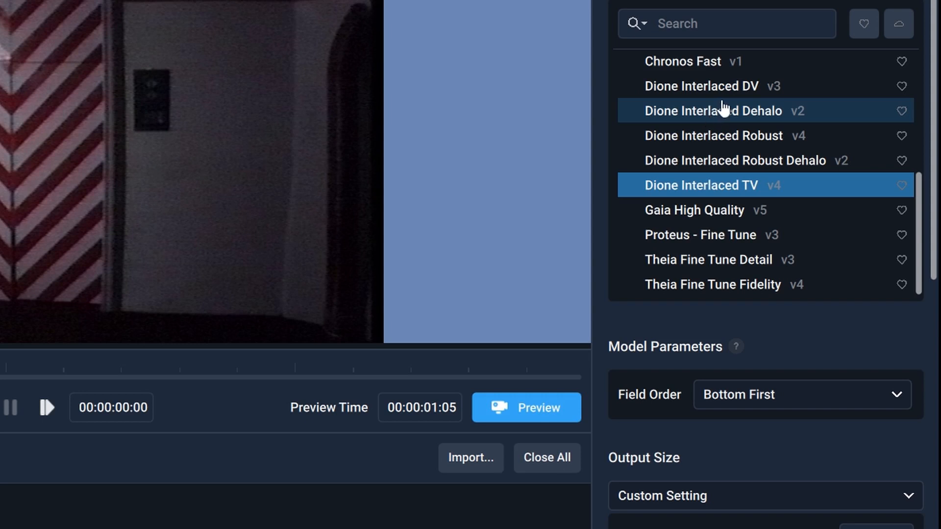
# Compare the output frame rates of the Dione Interlaced models and choose Dione Interlaced Robust v4 for the clip.
pyautogui.click(714, 88)
pyautogui.click(726, 118)
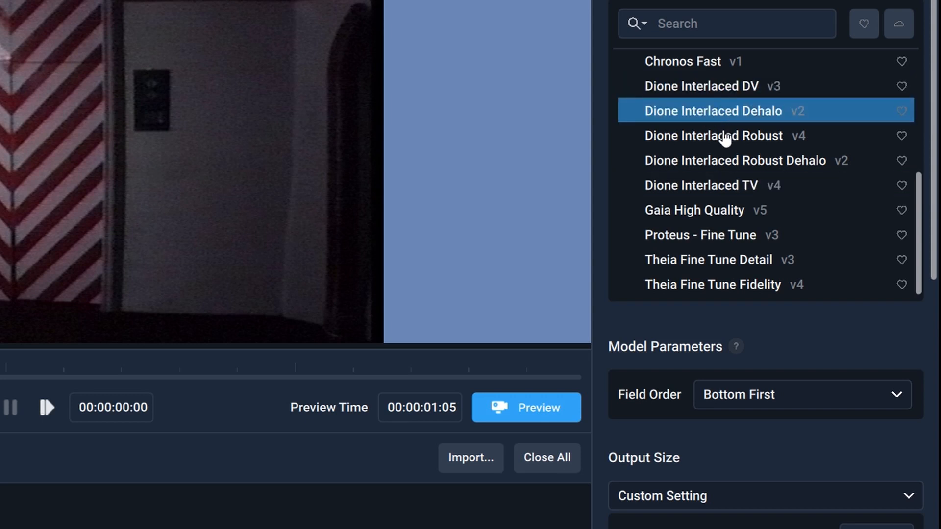
pyautogui.click(726, 138)
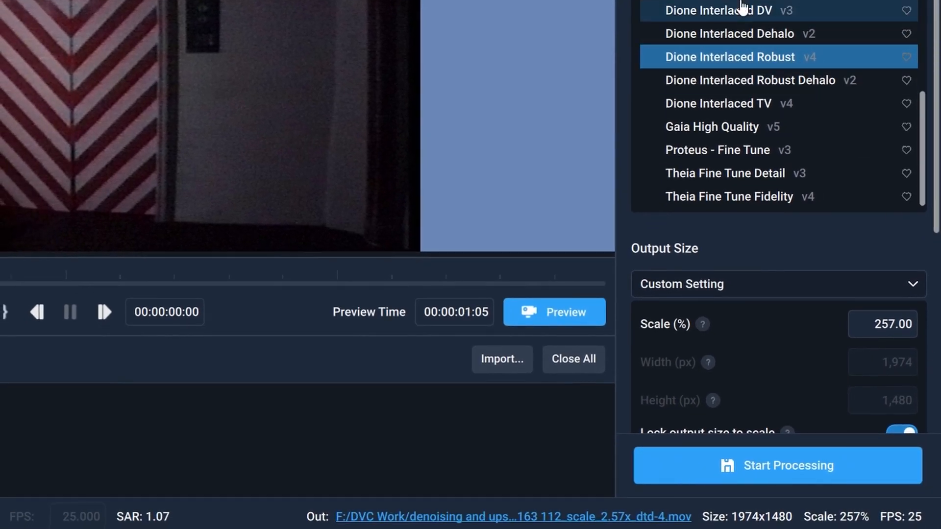
pyautogui.click(740, 10)
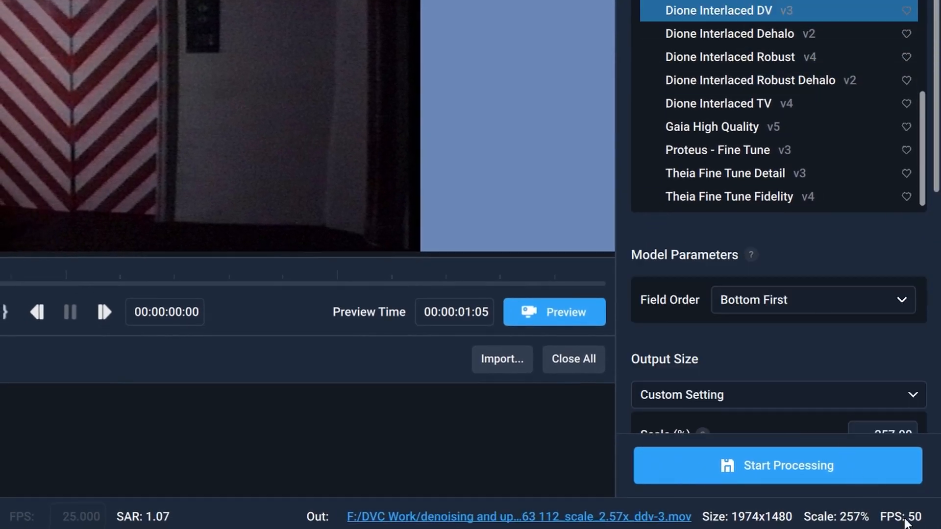
pyautogui.click(721, 104)
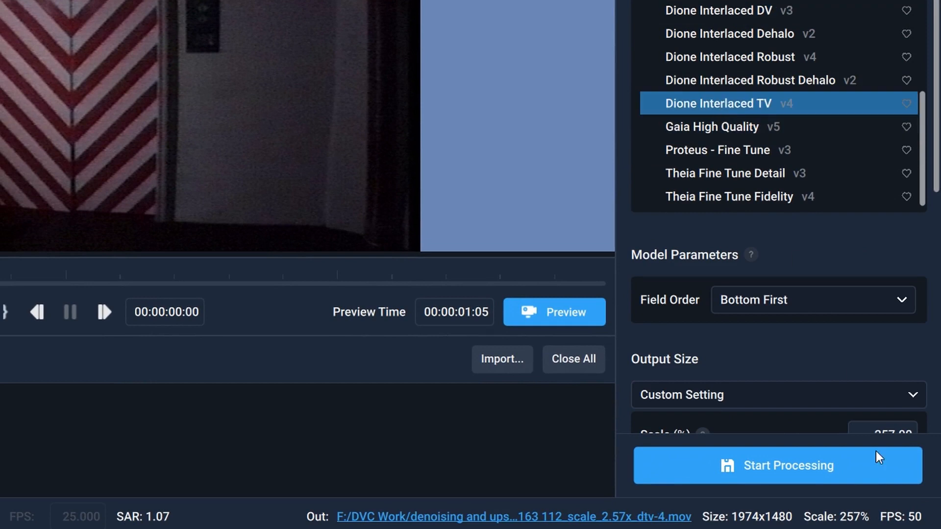
pyautogui.click(696, 57)
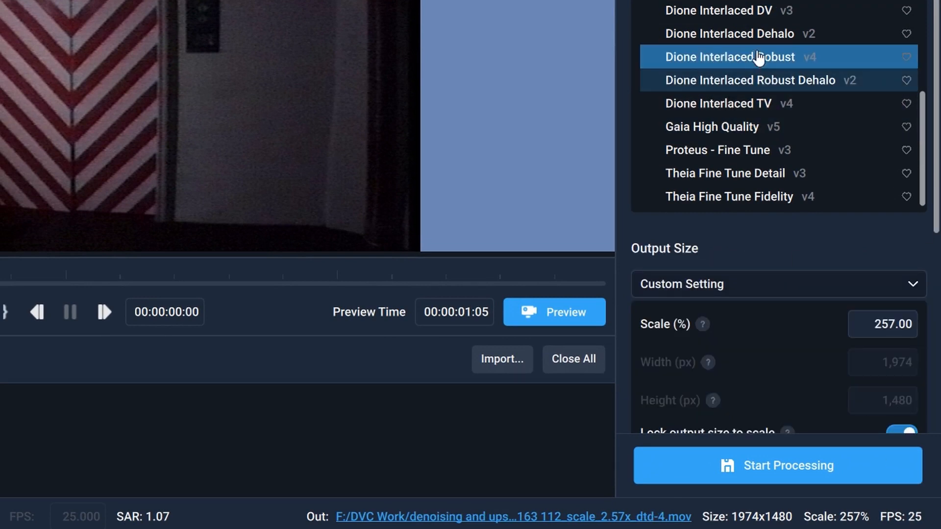
pyautogui.click(776, 83)
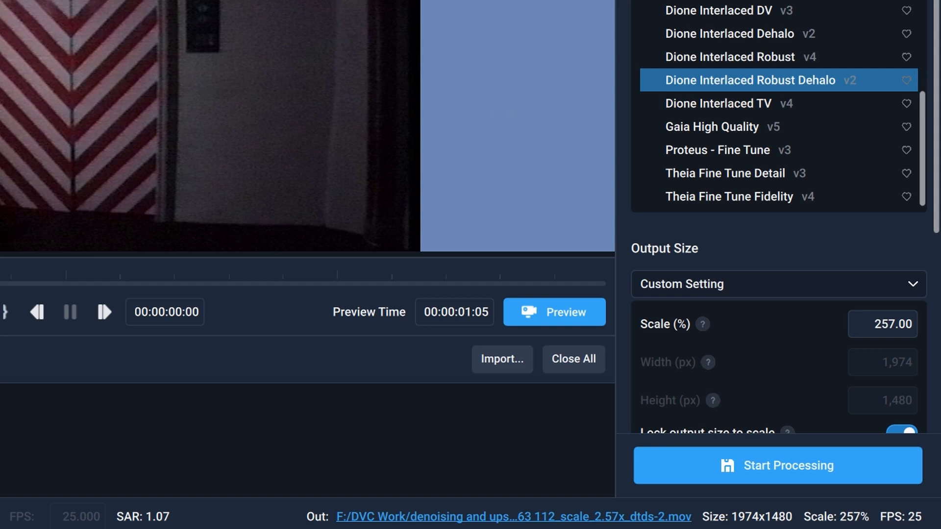
pyautogui.click(712, 59)
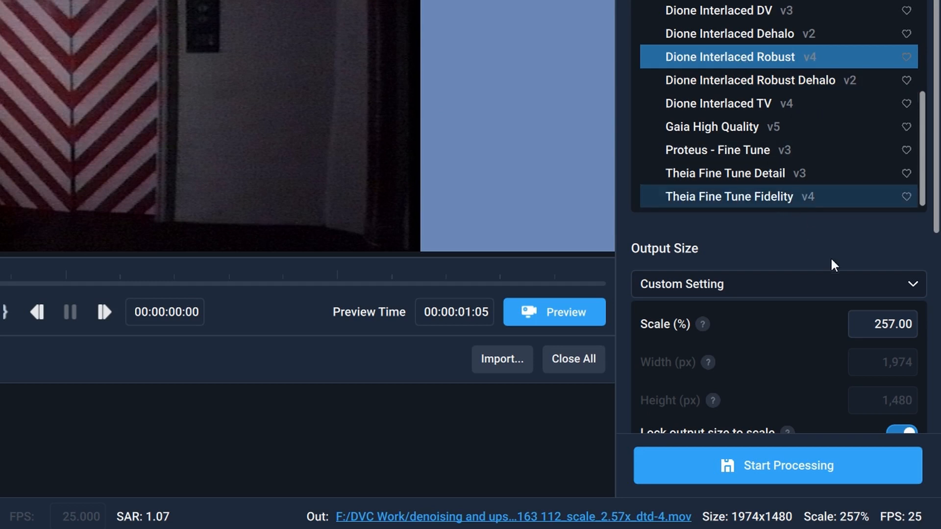
# Set the output size to the 100% (Denoise / DeBlock) preset.
pyautogui.scroll(-3, 832, 265)
pyautogui.click(744, 171)
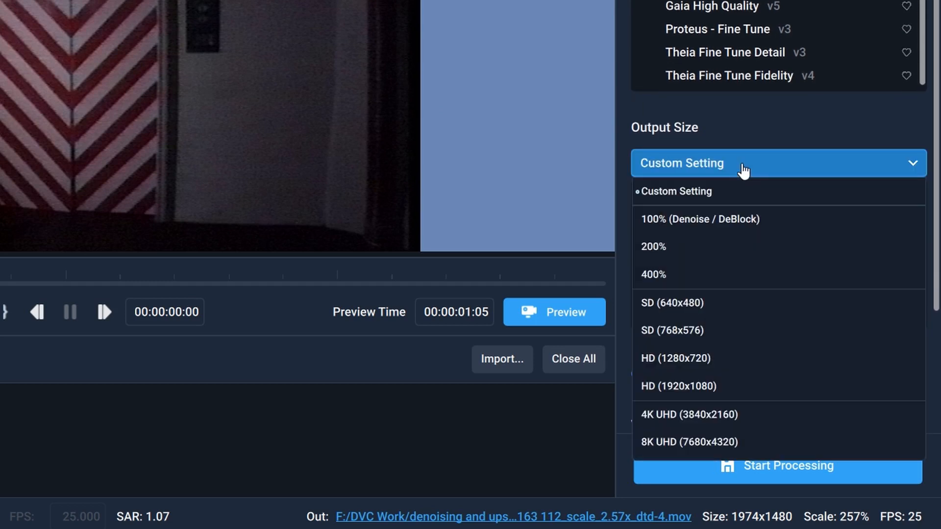
pyautogui.click(711, 221)
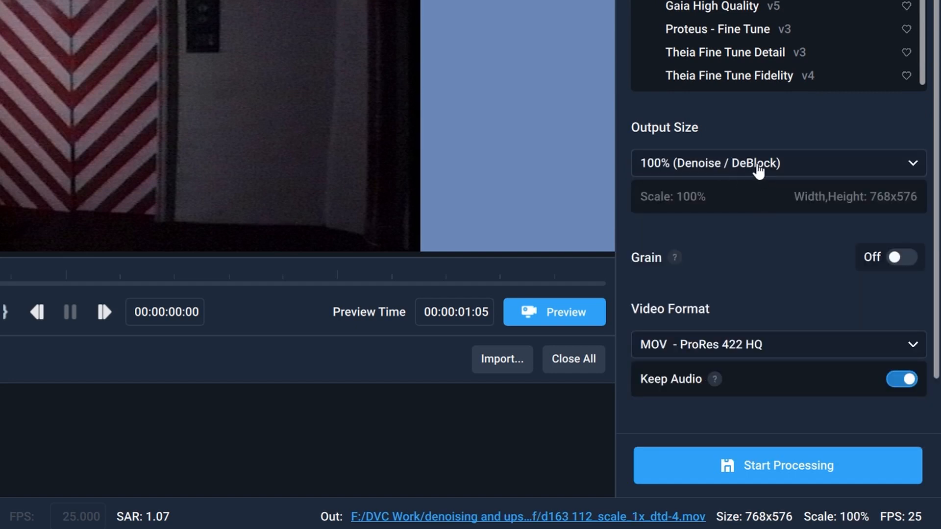
# Switch the output size to Custom Setting and set the scale to 257%.
pyautogui.click(809, 173)
pyautogui.click(688, 204)
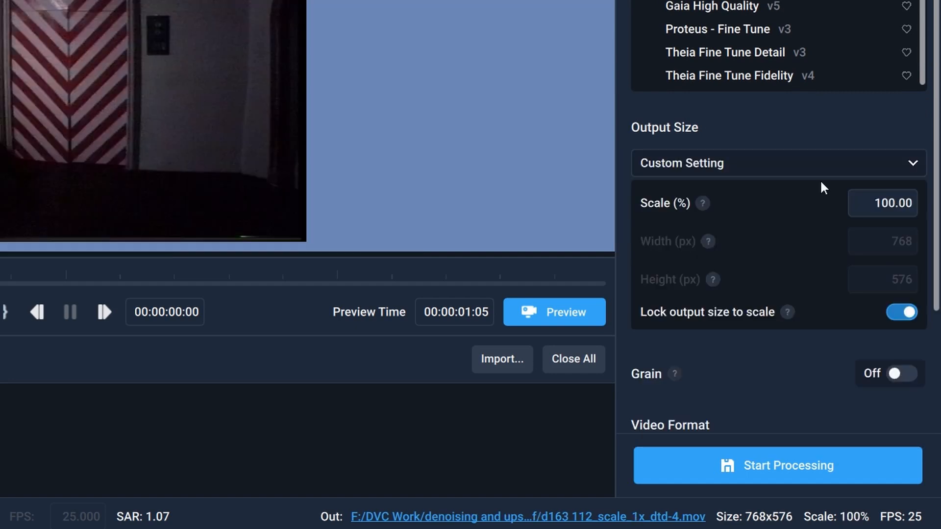
pyautogui.doubleClick(881, 205)
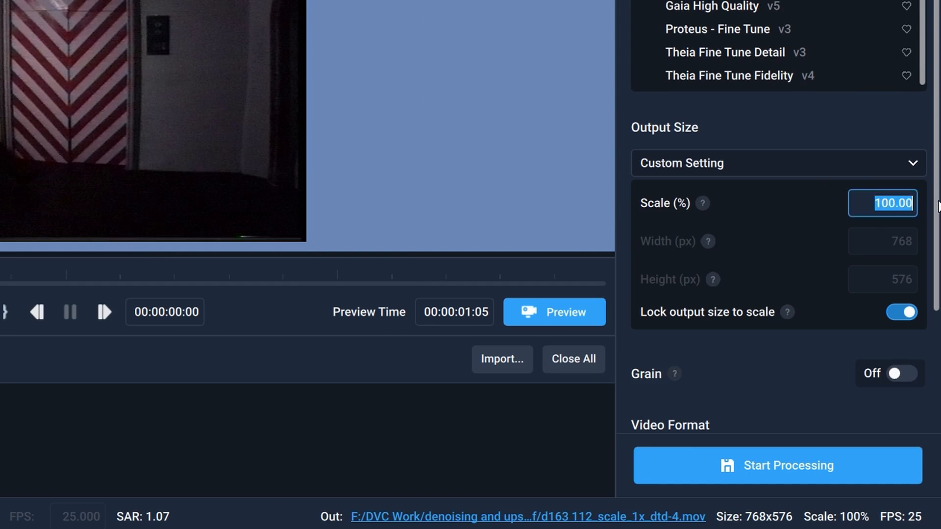
pyautogui.write('257')
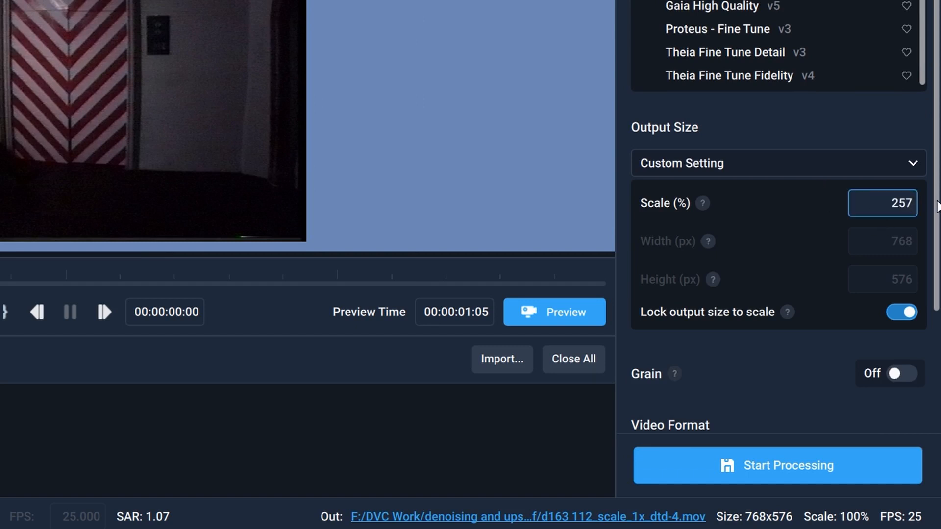
pyautogui.press('Return')
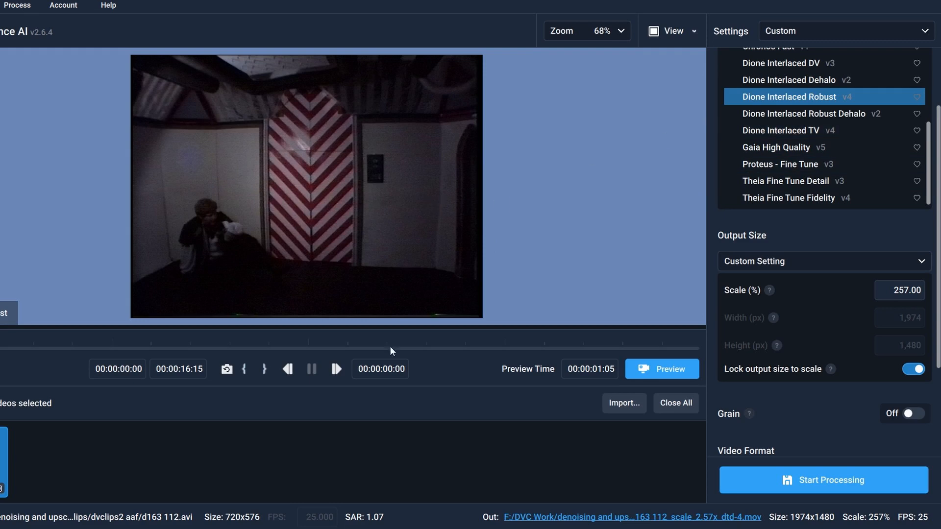
# Choose MOV - ProRes 422 HQ as the video format and start processing the clip.
pyautogui.scroll(-3, 836, 412)
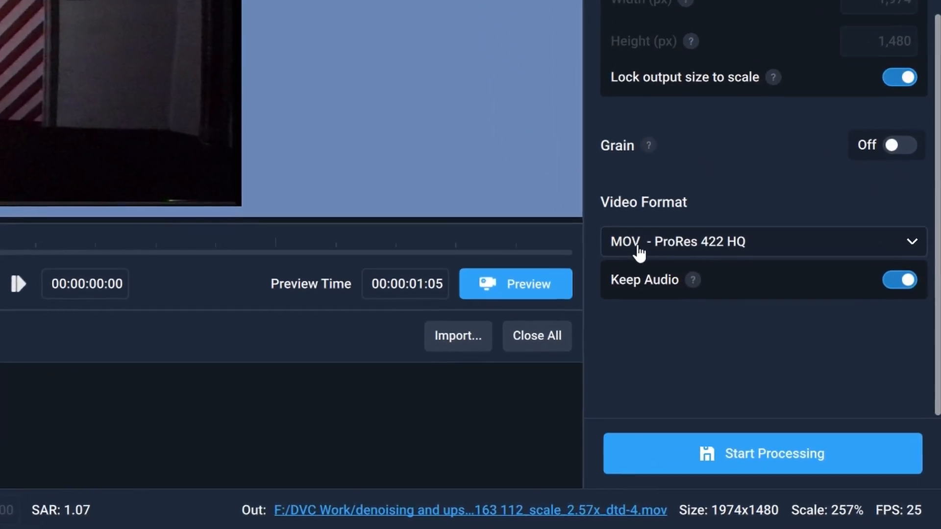
pyautogui.click(685, 241)
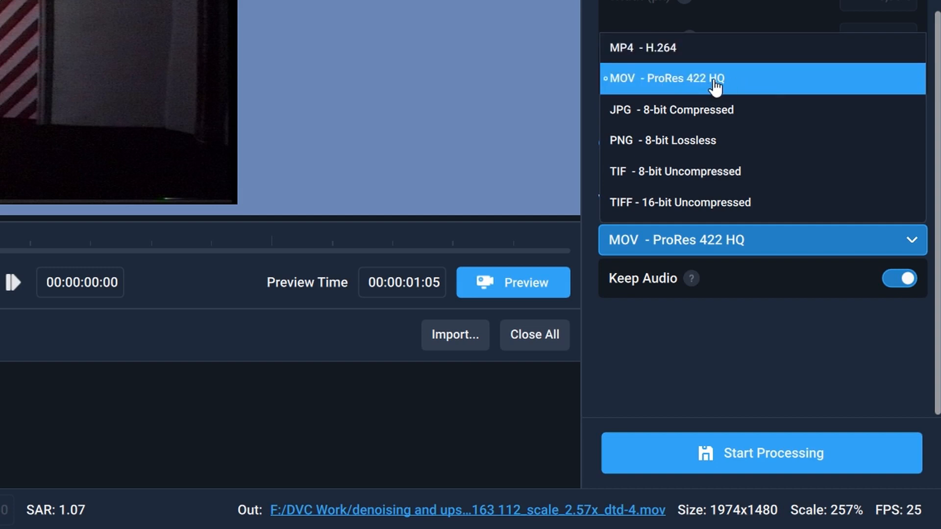
pyautogui.click(657, 87)
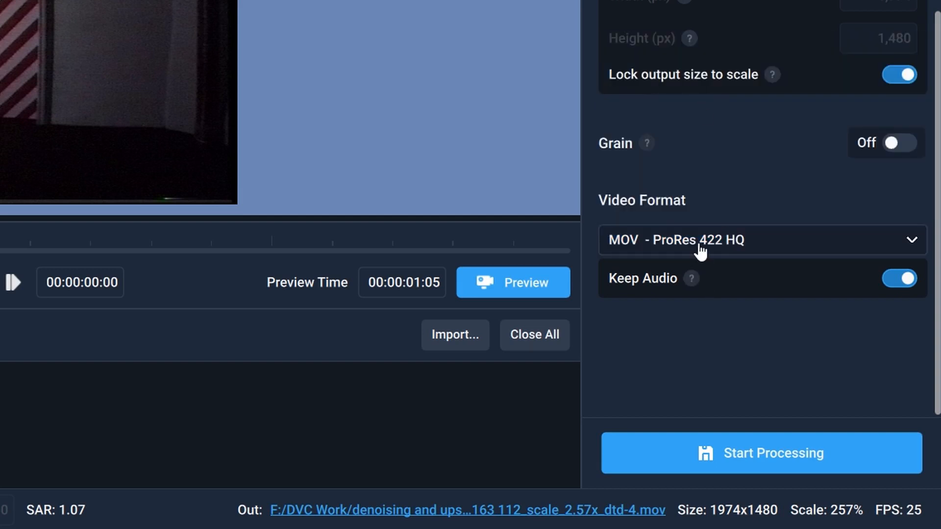
pyautogui.click(751, 464)
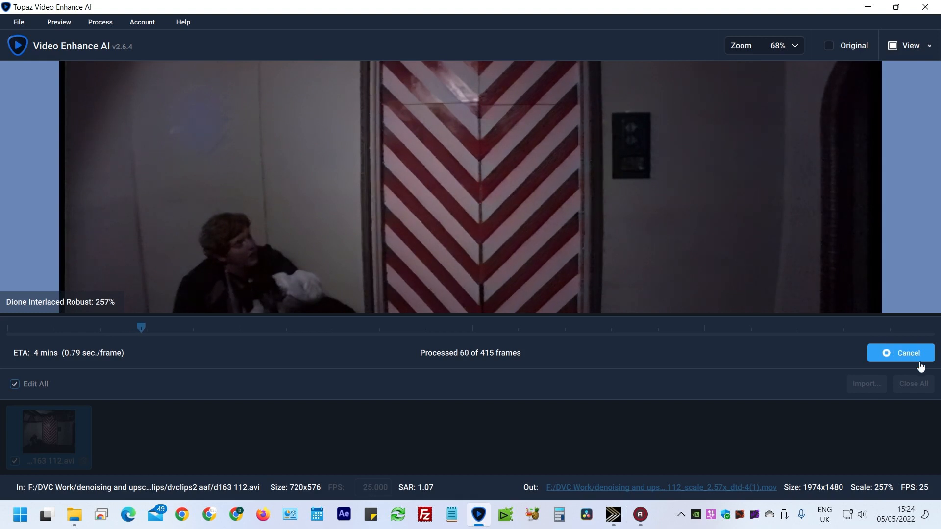
# Cancel the running processing job and close the clip d163 112.avi.
pyautogui.click(904, 354)
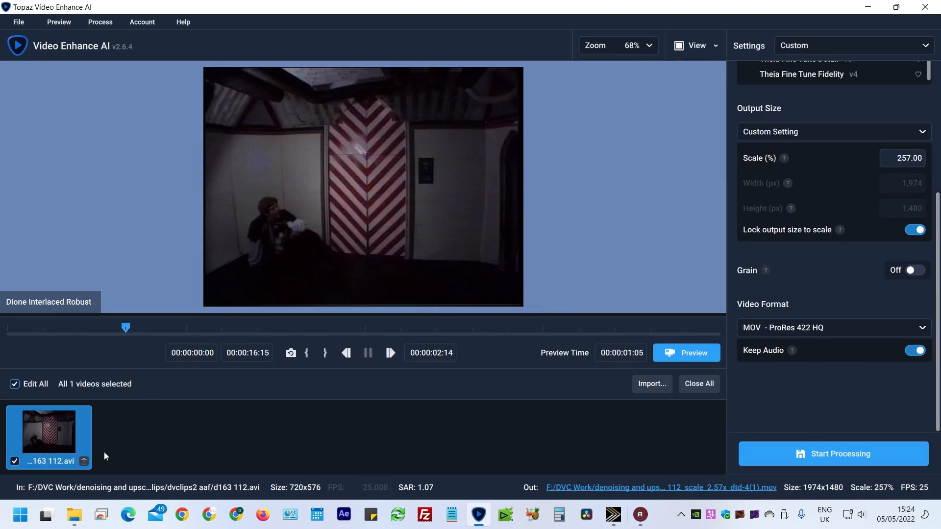
pyautogui.click(84, 462)
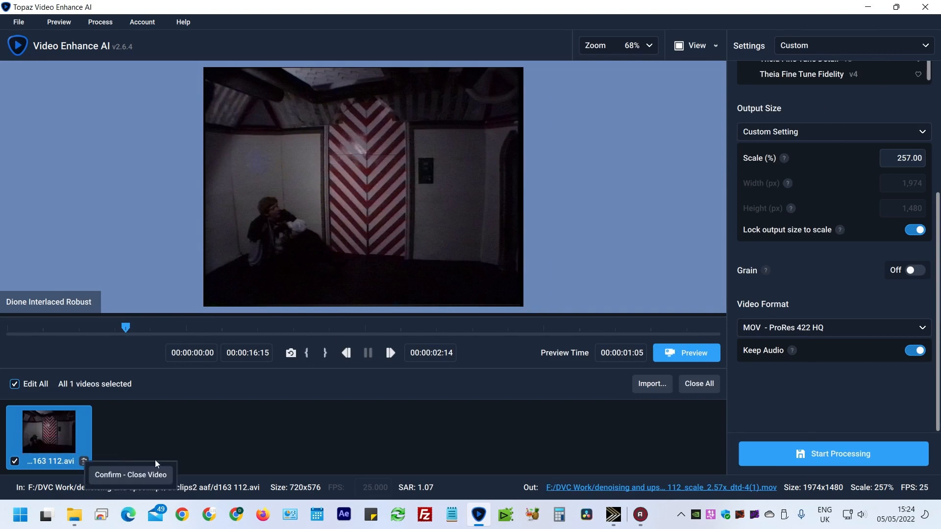
pyautogui.click(136, 476)
# Import the clips d163 112.mov, d163 112_0.mov and d163 112_1.mov together from the dvclips2 aaf folder.
pyautogui.click(512, 238)
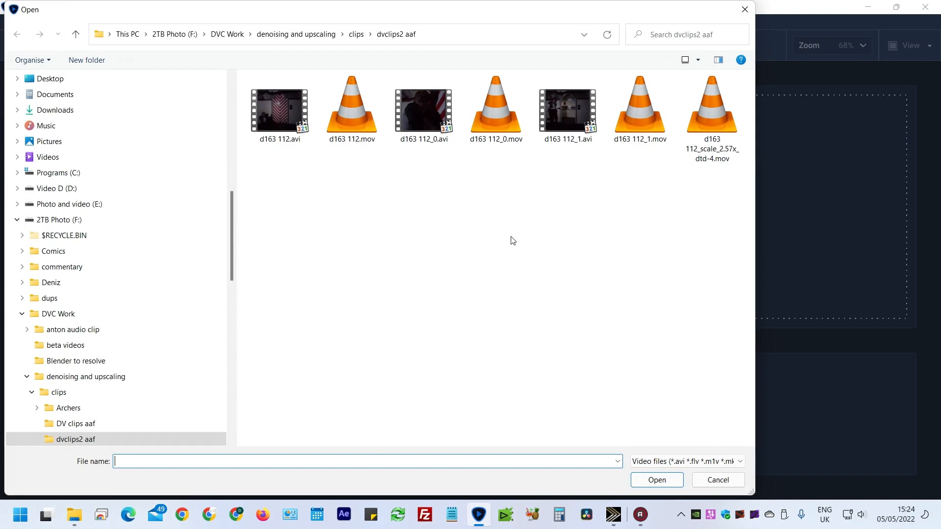
pyautogui.click(352, 127)
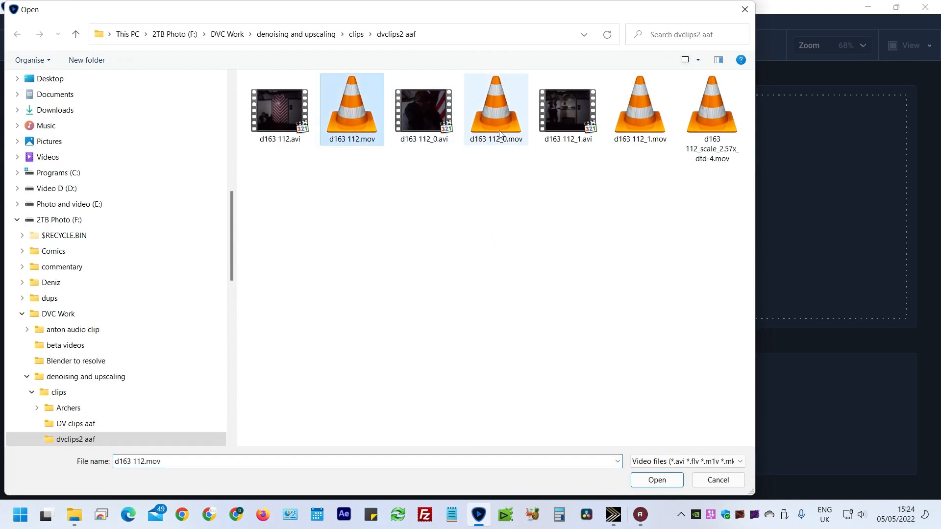
pyautogui.click(500, 131)
pyautogui.keyDown('ctrl'); pyautogui.click(639, 123); pyautogui.keyUp('ctrl')
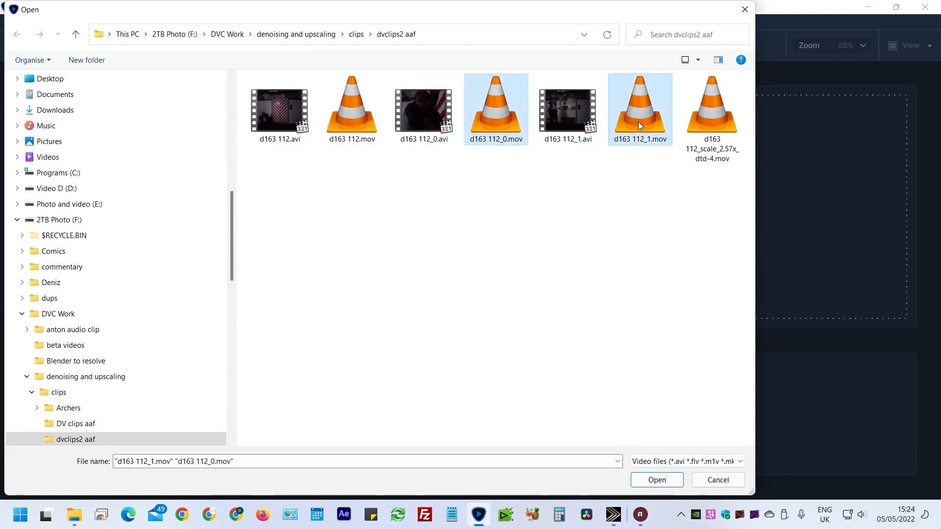
pyautogui.keyDown('ctrl'); pyautogui.click(368, 129); pyautogui.keyUp('ctrl')
pyautogui.press('Return')
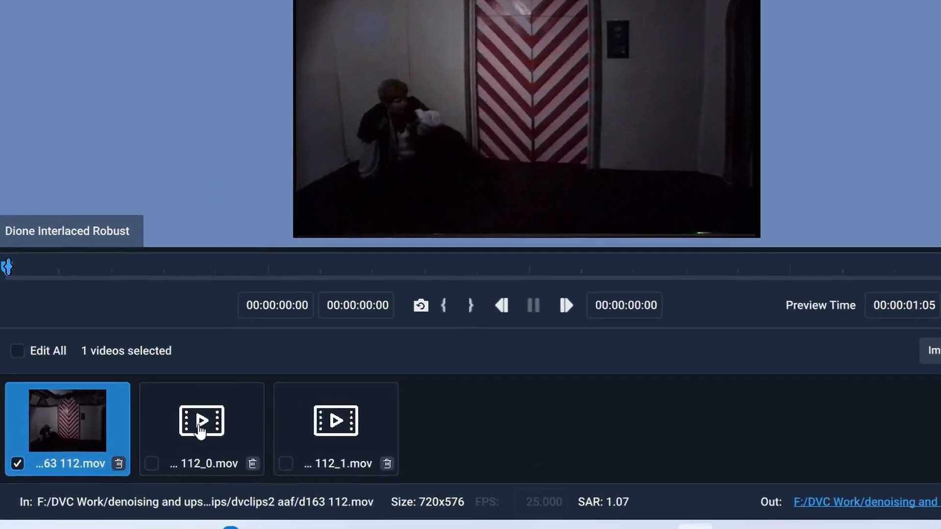
# Load each of the three imported clips in turn, return to d163 112.mov and select all clips for shared editing.
pyautogui.click(177, 429)
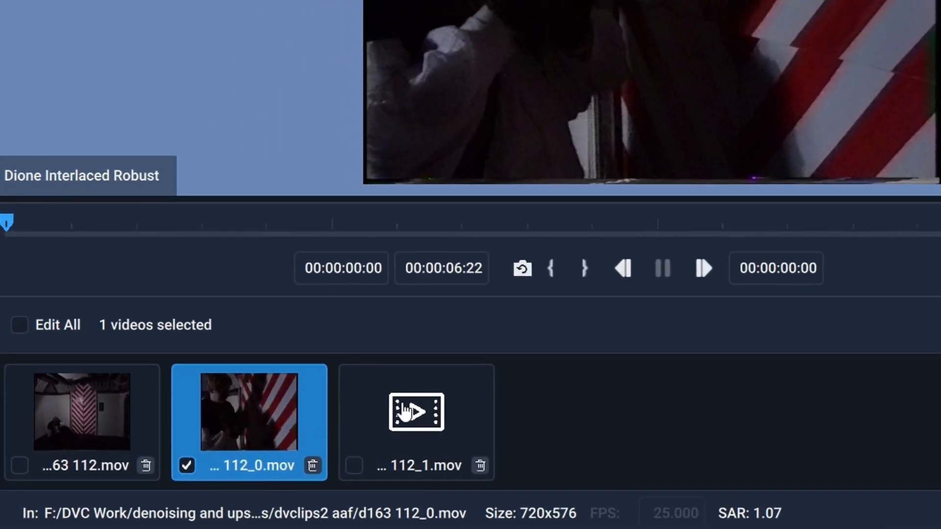
pyautogui.click(404, 411)
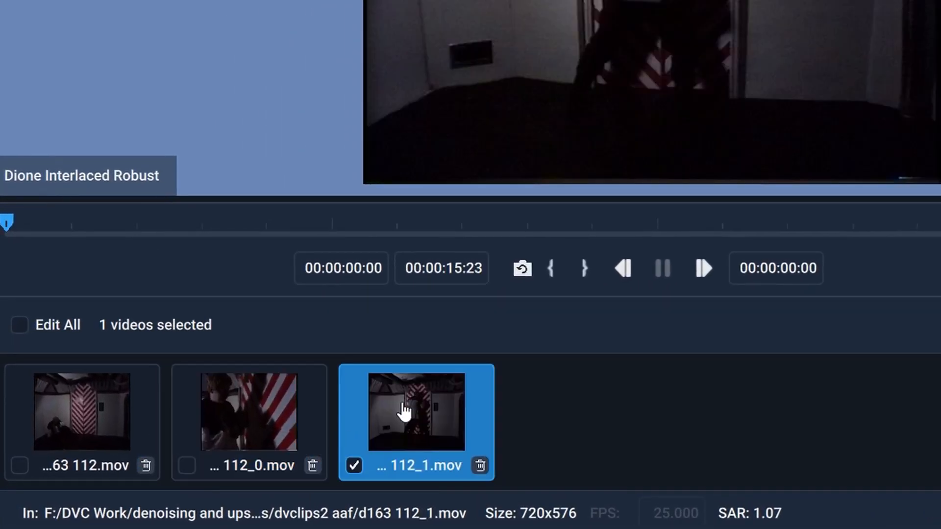
pyautogui.click(110, 424)
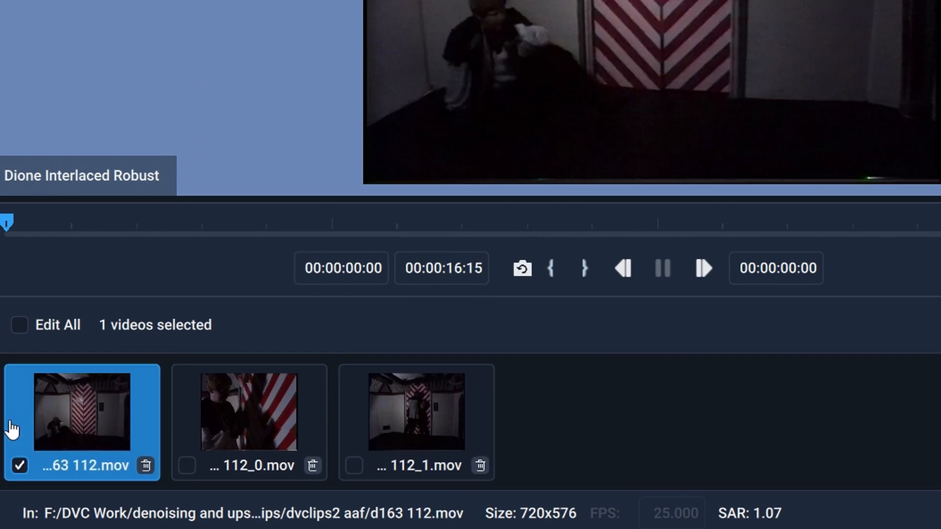
pyautogui.click(20, 326)
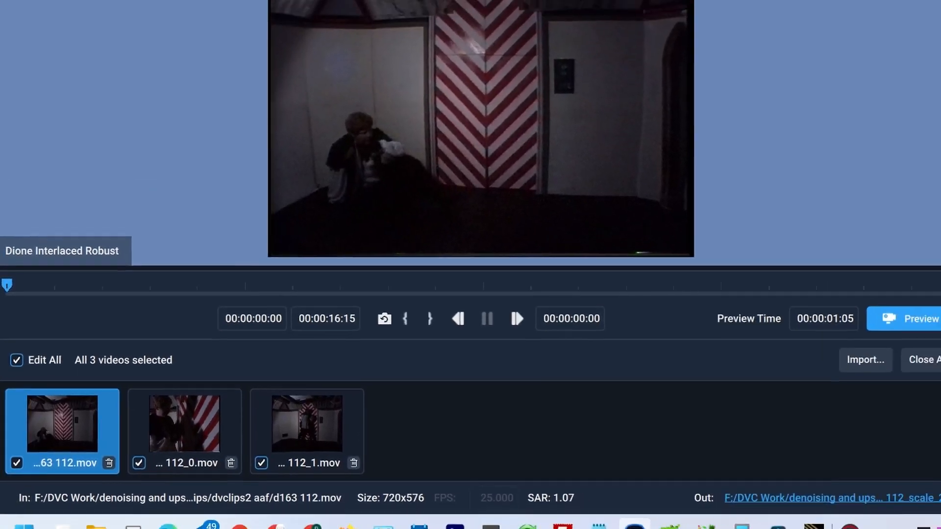
# Choose the Proteus - Fine Tune v3 AI model for all selected clips.
pyautogui.scroll(-5, 802, 98)
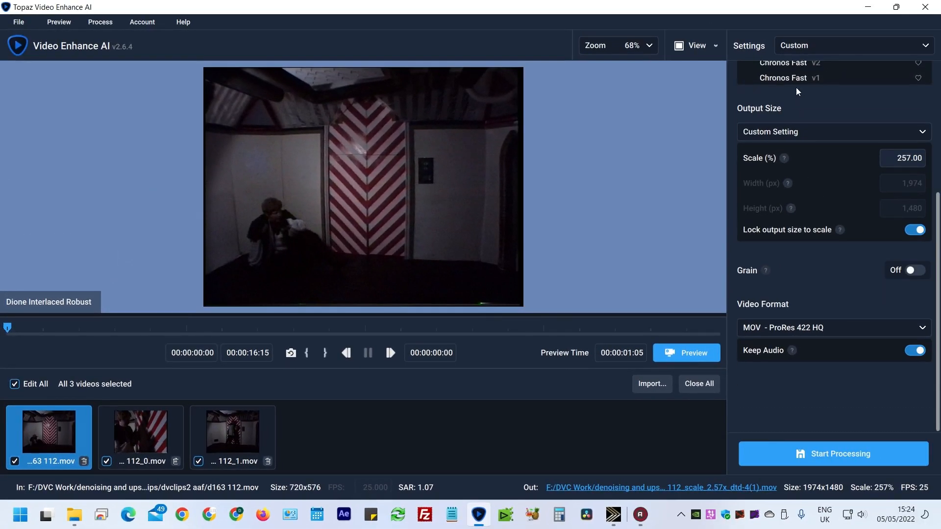
pyautogui.scroll(5, 809, 103)
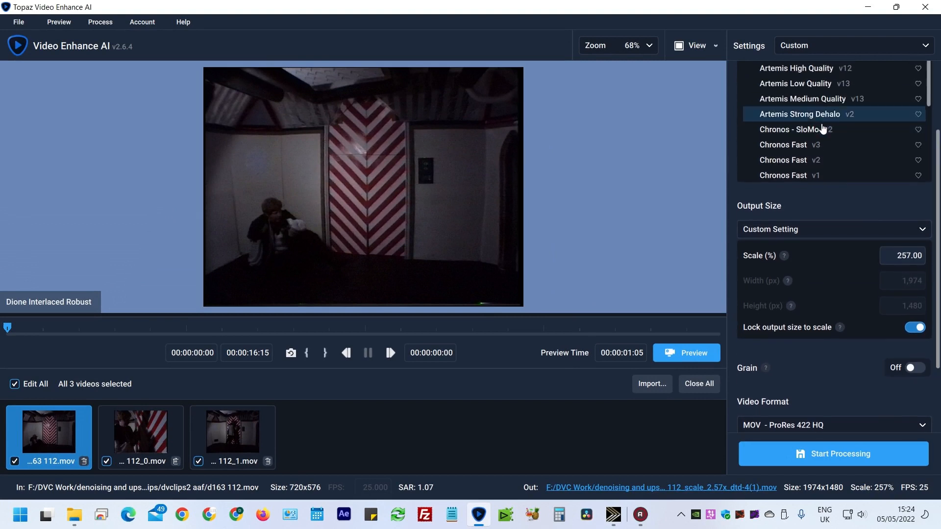
pyautogui.scroll(-1, 823, 129)
pyautogui.click(817, 142)
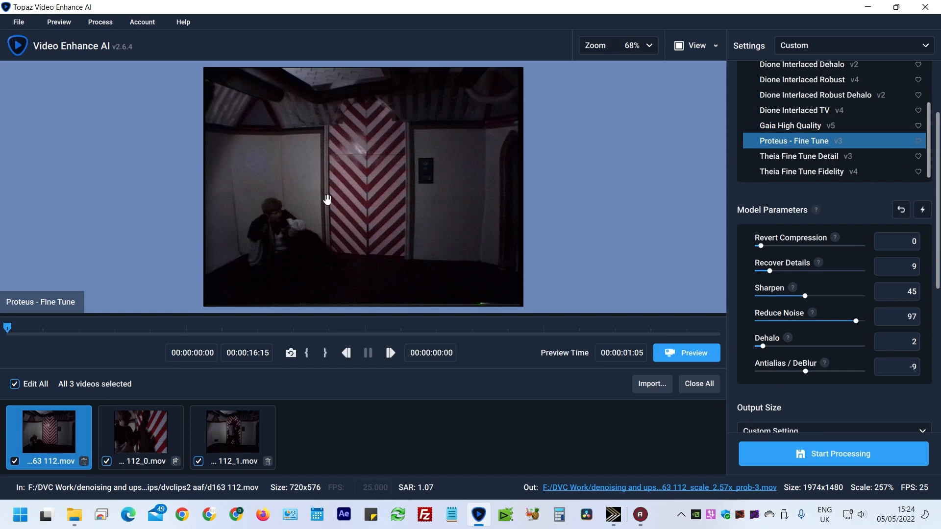
# Examine the Processing / Save preferences, including the automatic model parameter detection option, and close them unchanged.
pyautogui.click(21, 22)
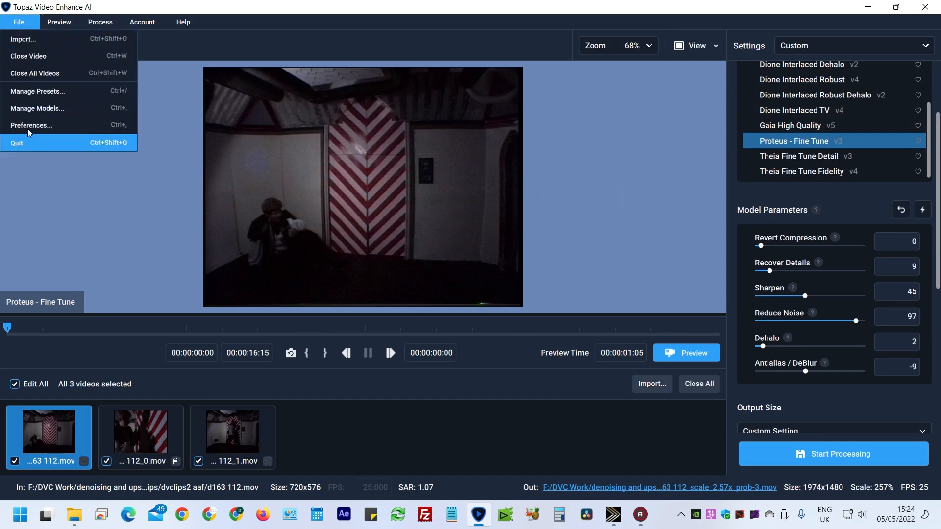
pyautogui.click(27, 124)
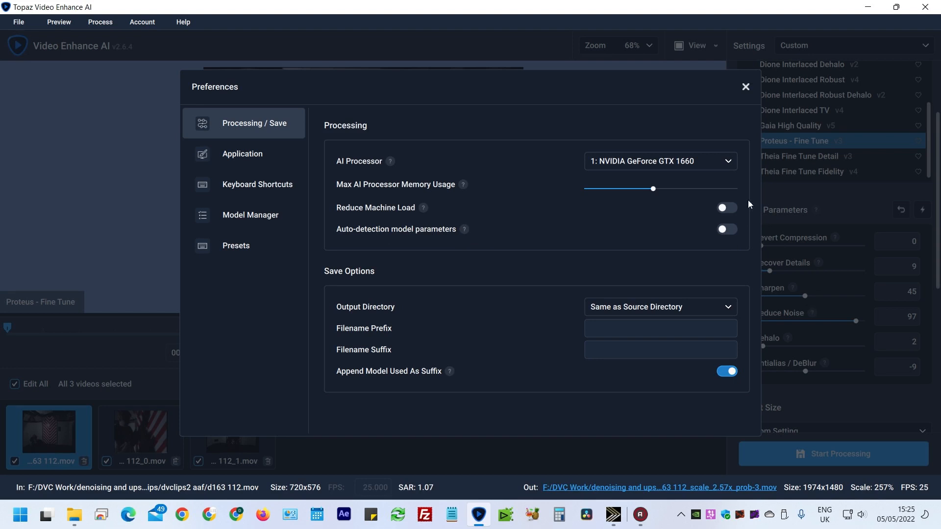
pyautogui.click(746, 86)
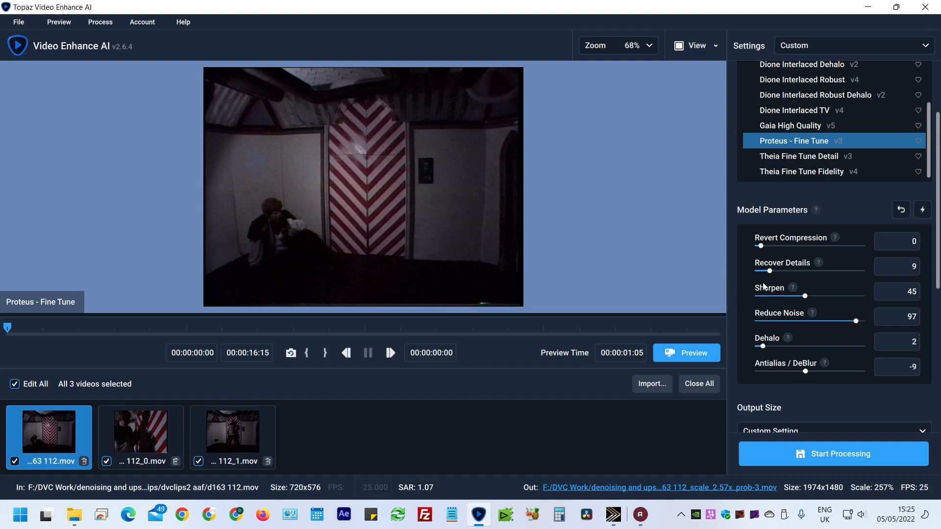
# Estimate the Proteus model parameters automatically and render a preview of d163 112.mov.
pyautogui.click(923, 211)
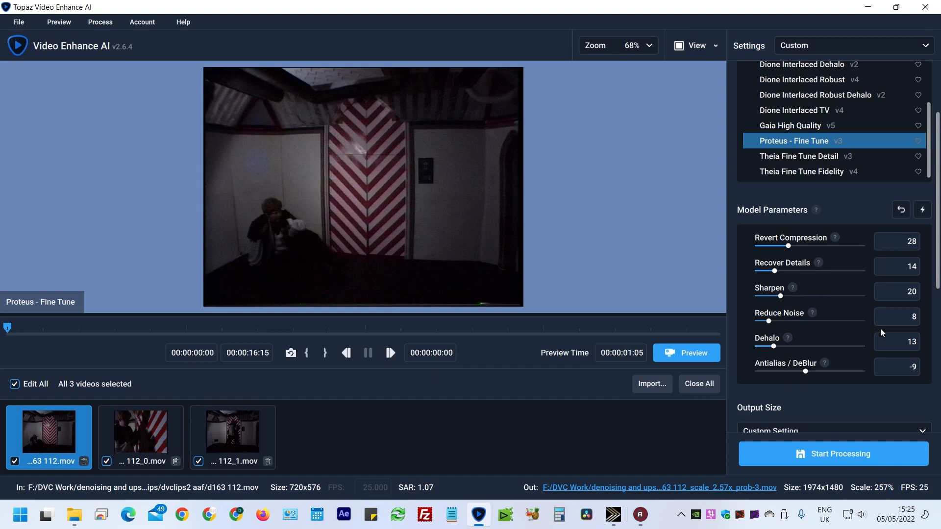
pyautogui.click(684, 353)
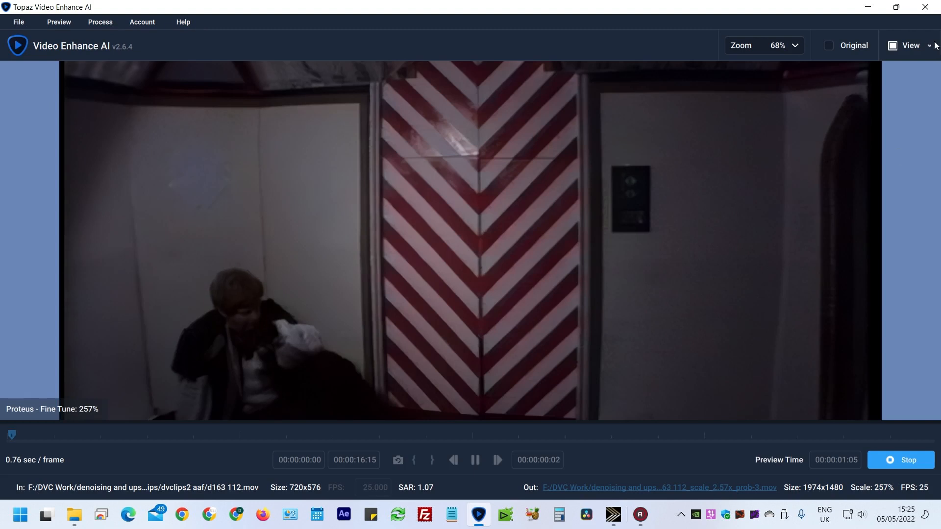
# Compare the Proteus preview with the scaled original in Side-by-side View, return to Single View and close the preview.
pyautogui.click(922, 48)
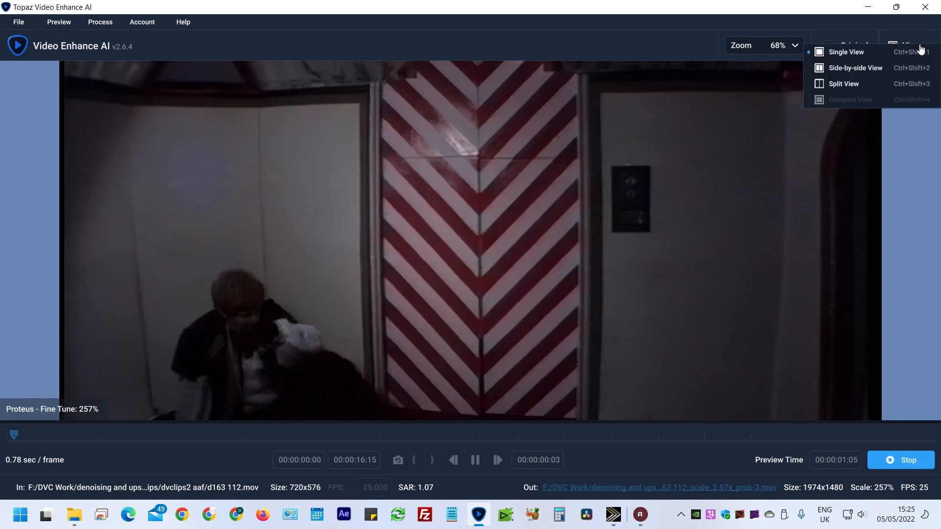
pyautogui.click(864, 52)
pyautogui.click(911, 45)
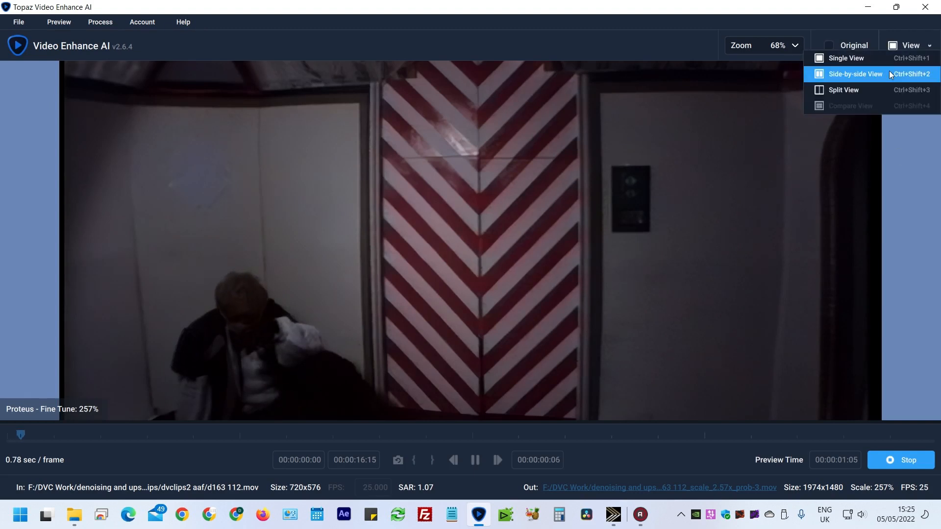
pyautogui.click(890, 74)
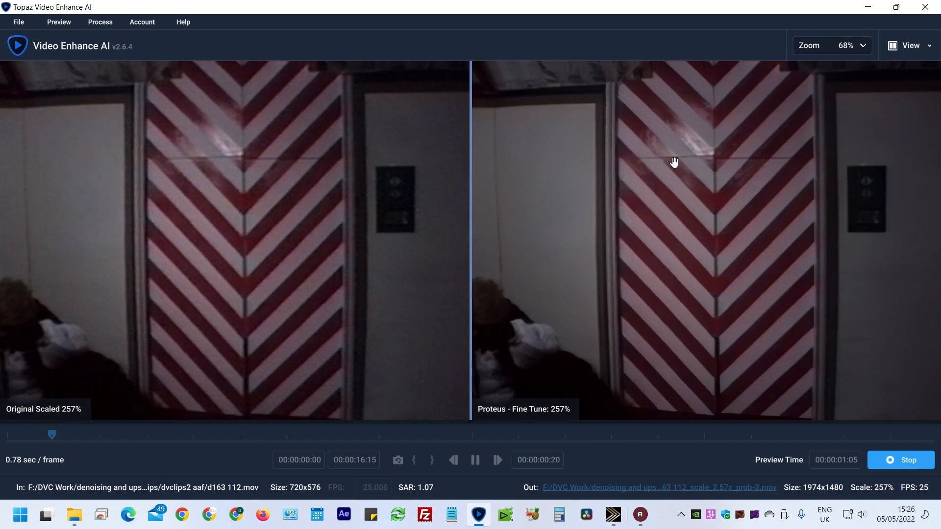
pyautogui.click(910, 49)
pyautogui.click(853, 57)
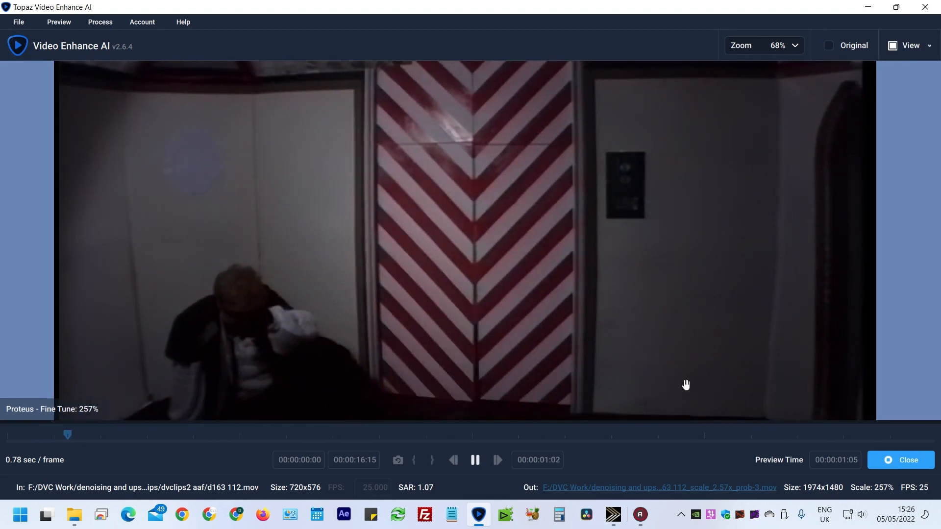
pyautogui.click(902, 460)
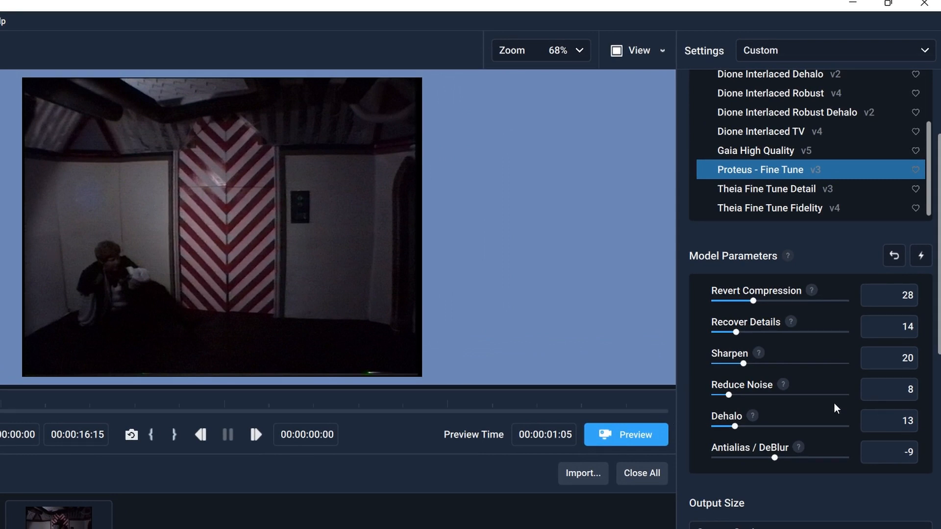
# Import don't give up the day job.mov from the Archers folder and reactivate the d163 112.mov clip.
pyautogui.click(583, 478)
pyautogui.doubleClick(210, 81)
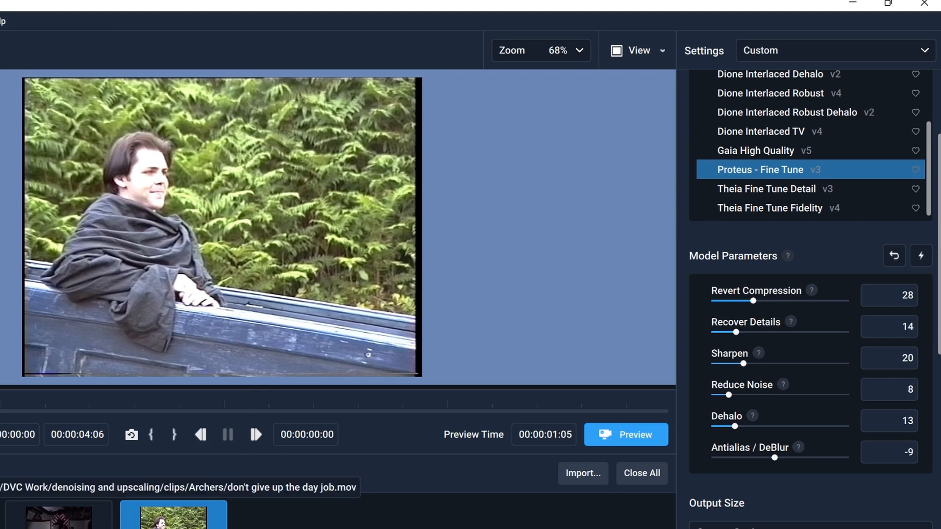
pyautogui.click(59, 517)
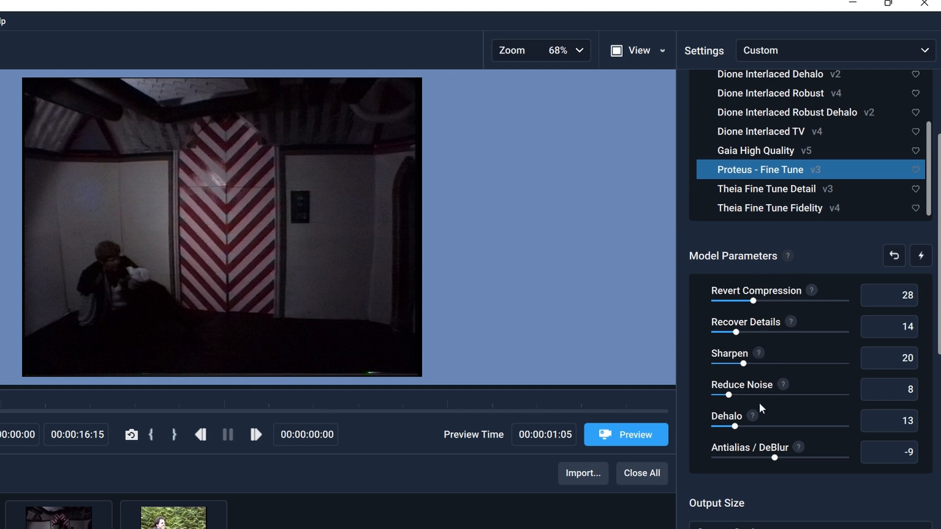
# Set the Proteus parameters to Revert Compression 0, Sharpen 48, Reduce Noise 100, Dehalo 2 and Antialias / DeBlur 0.
pyautogui.moveTo(730, 395); pyautogui.dragTo(847, 397)
pyautogui.moveTo(743, 363); pyautogui.dragTo(779, 363)
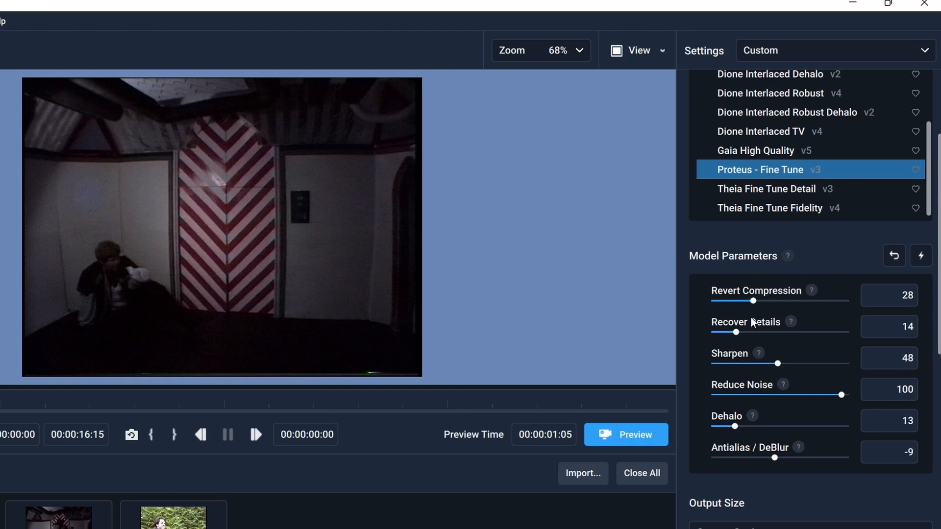
pyautogui.moveTo(753, 301); pyautogui.dragTo(715, 303)
pyautogui.moveTo(734, 426); pyautogui.dragTo(722, 426)
pyautogui.moveTo(775, 457); pyautogui.dragTo(779, 457)
pyautogui.click(719, 303)
pyautogui.moveTo(708, 300); pyautogui.dragTo(310, 342)
pyautogui.moveTo(722, 301); pyautogui.dragTo(695, 304)
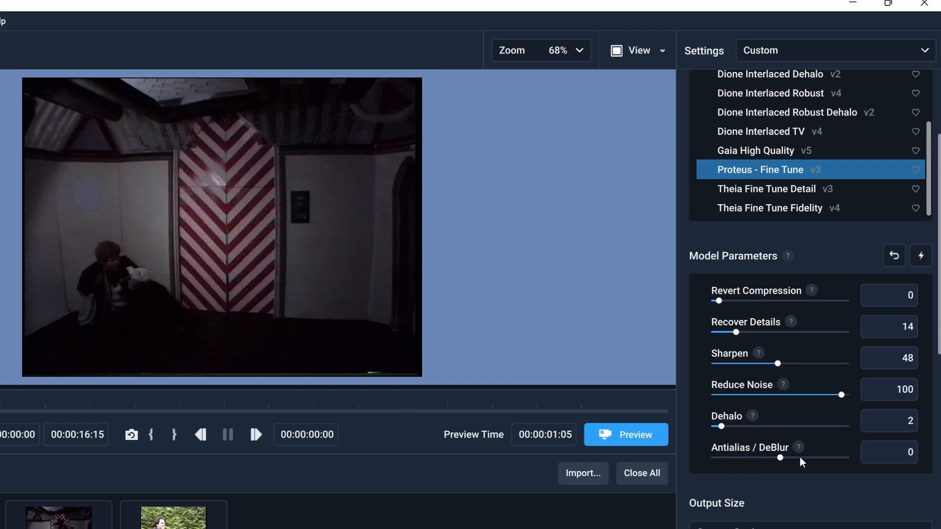
pyautogui.moveTo(781, 457)
pyautogui.mouseDown()
pyautogui.moveTo(835, 457)
pyautogui.moveTo(781, 458)
pyautogui.mouseUp()
# Render a preview of d163 112.mov with the manual Proteus parameters, stop it to check the result and close it.
pyautogui.click(627, 431)
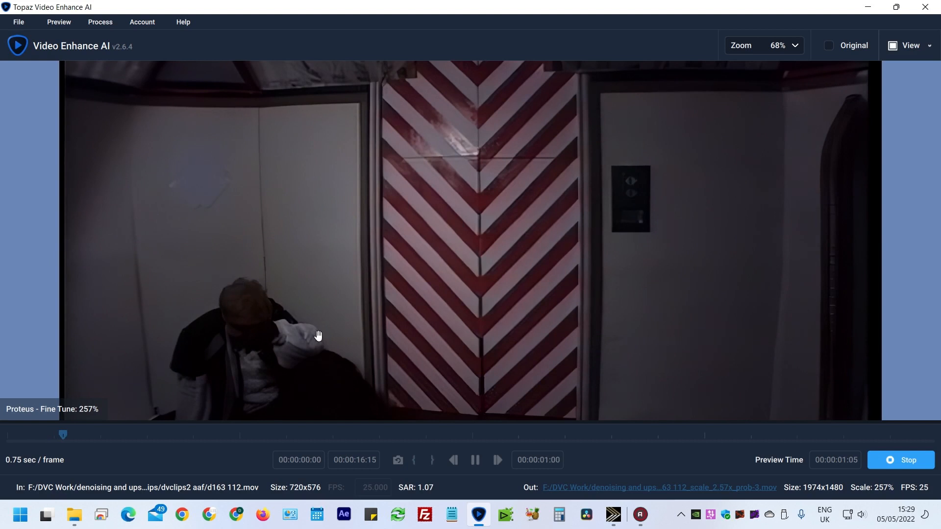
pyautogui.click(897, 459)
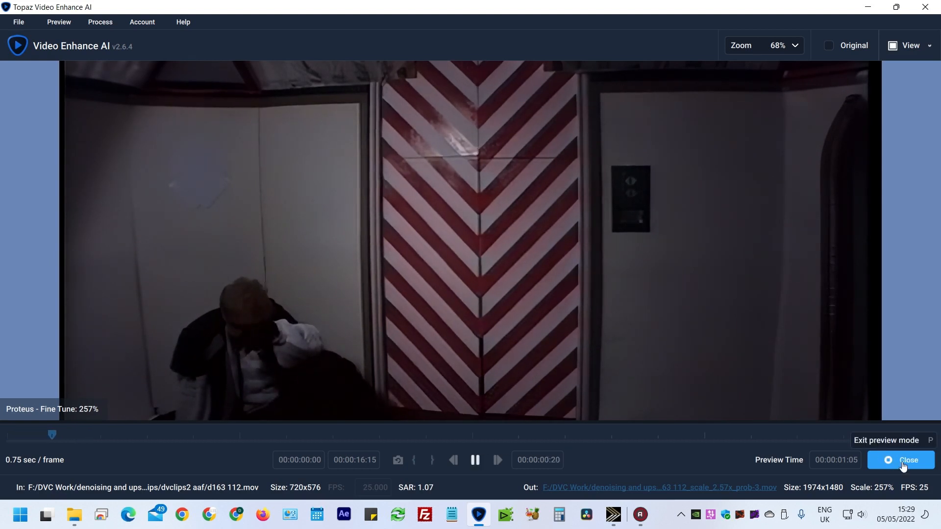
pyautogui.click(908, 461)
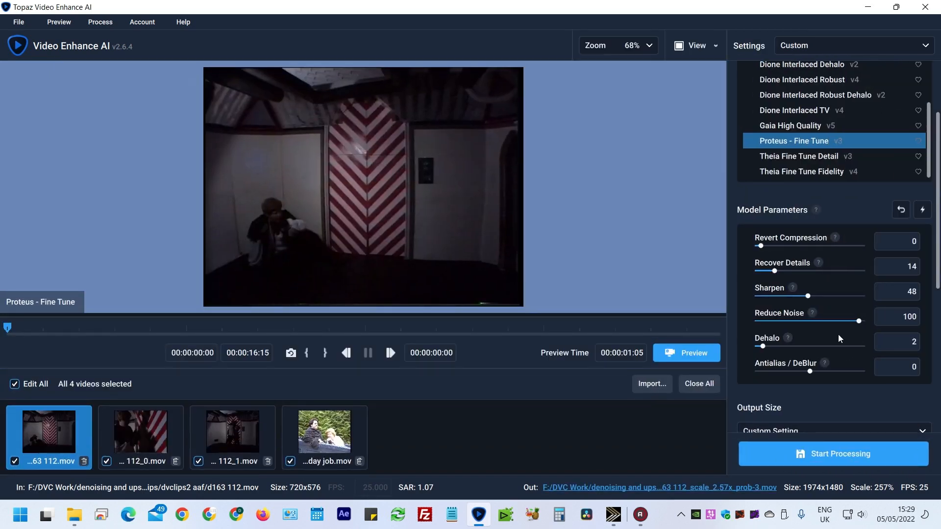
# Set Recover Details to 51 and Sharpen to 26, checking the Proteus adjustments with a short preview.
pyautogui.moveTo(806, 270); pyautogui.dragTo(787, 296)
pyautogui.click(689, 352)
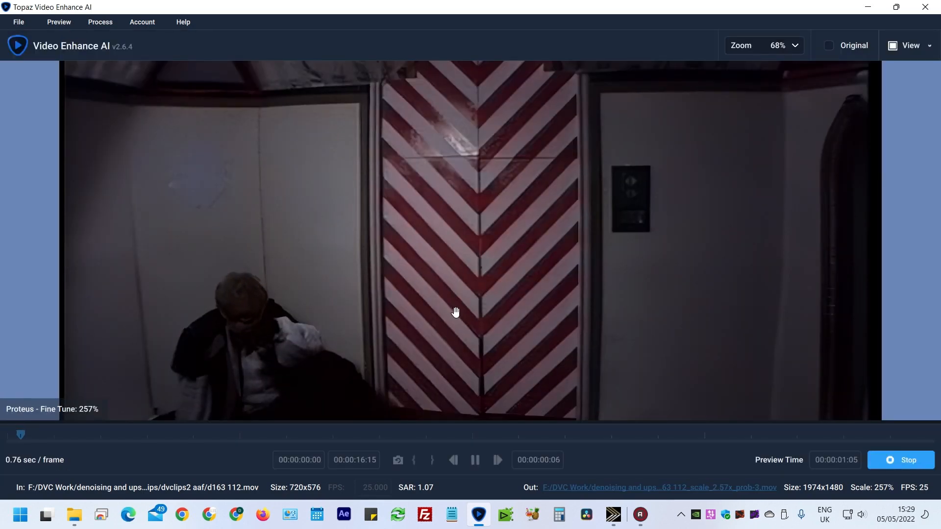
pyautogui.click(903, 459)
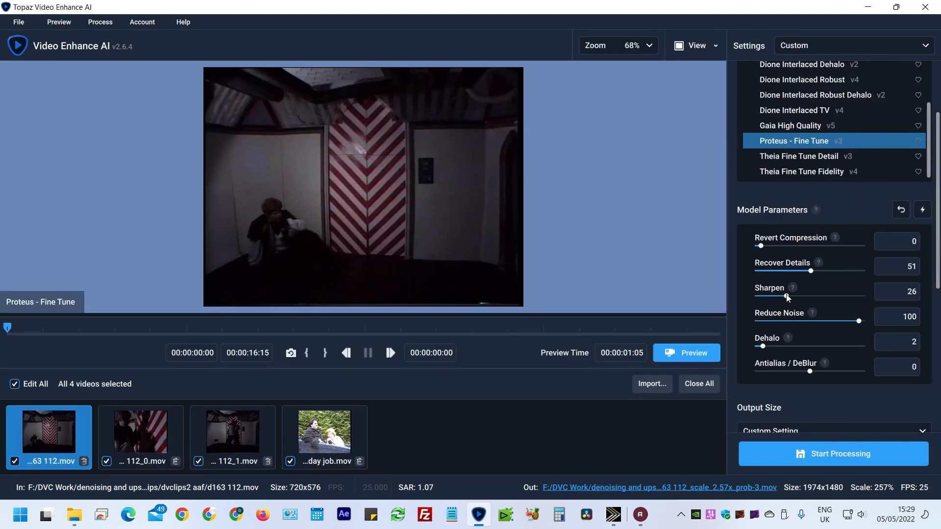
# Readjust the Sharpen and Recover Details amounts, render another preview of the clip and stop the rendering.
pyautogui.moveTo(787, 296); pyautogui.dragTo(767, 270)
pyautogui.click(691, 354)
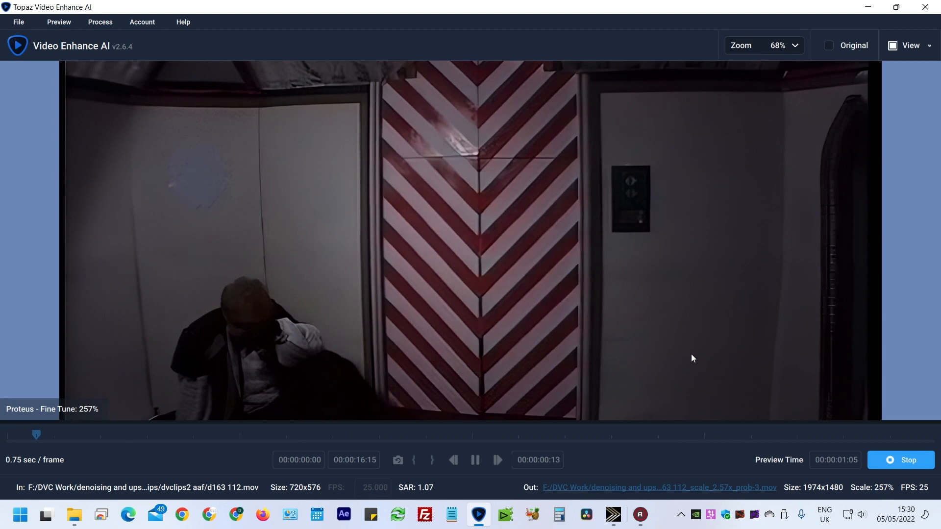
pyautogui.click(907, 460)
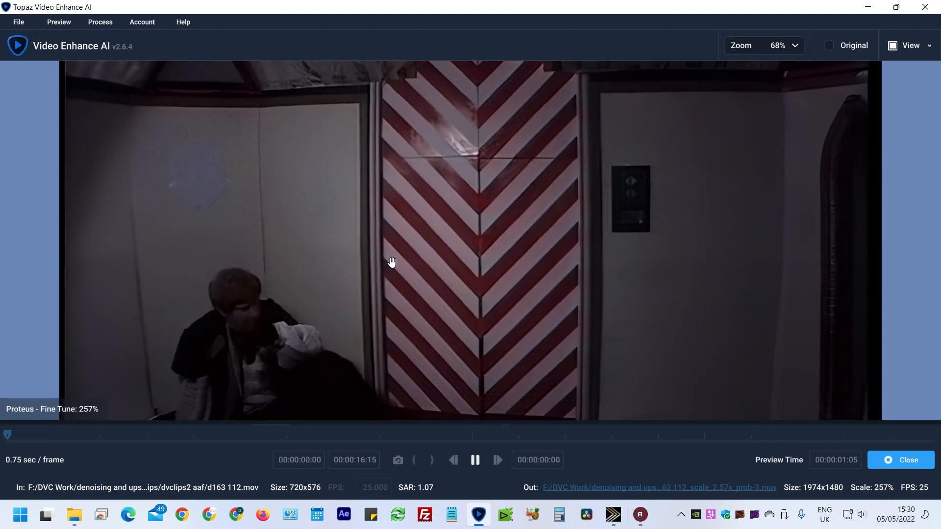
# Compare the adjusted Proteus preview with the scaled original side by side, inspecting the striped door and the seated figure.
pyautogui.moveTo(471, 319); pyautogui.dragTo(450, 304)
pyautogui.moveTo(483, 265); pyautogui.dragTo(413, 285)
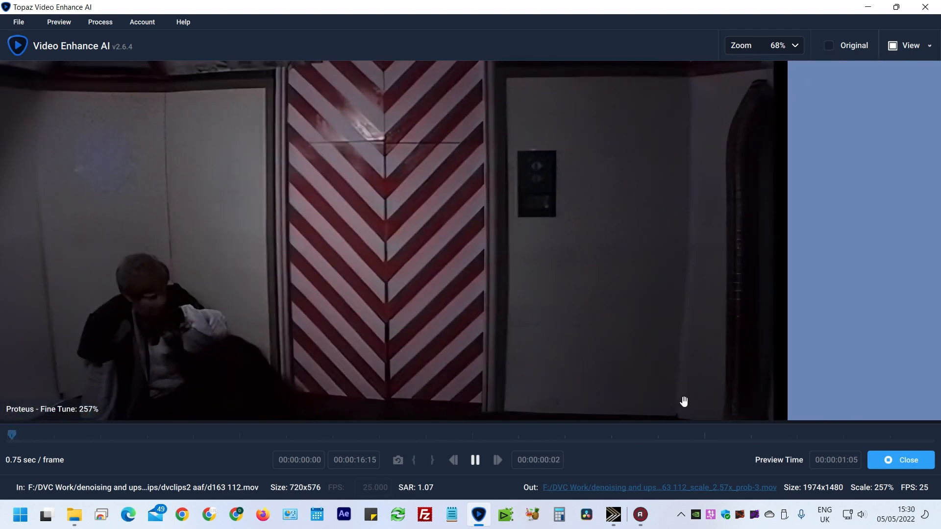
pyautogui.click(910, 46)
pyautogui.click(848, 88)
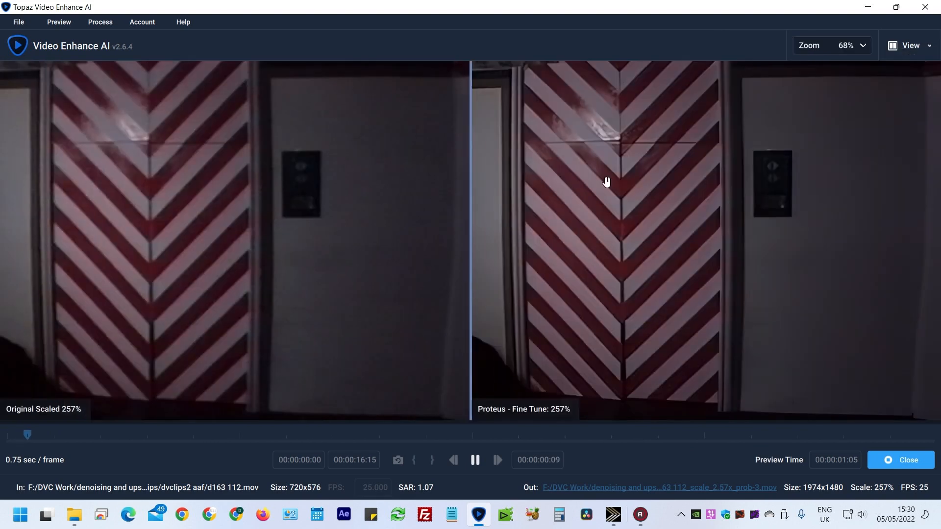
pyautogui.moveTo(238, 243); pyautogui.dragTo(580, 324)
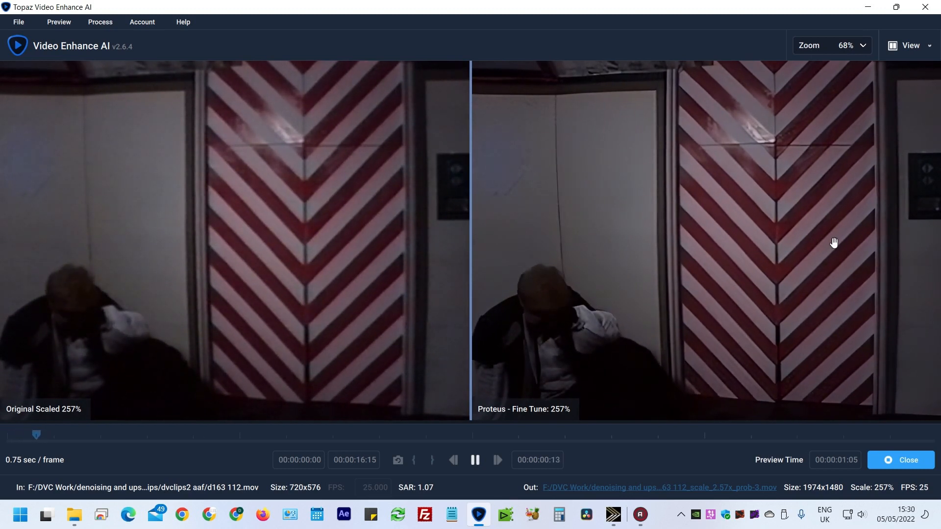
# Render a Proteus - Fine Tune preview of don't give up the day job.mov beside the scaled original, and close it after checking.
pyautogui.press('Escape')
pyautogui.click(343, 438)
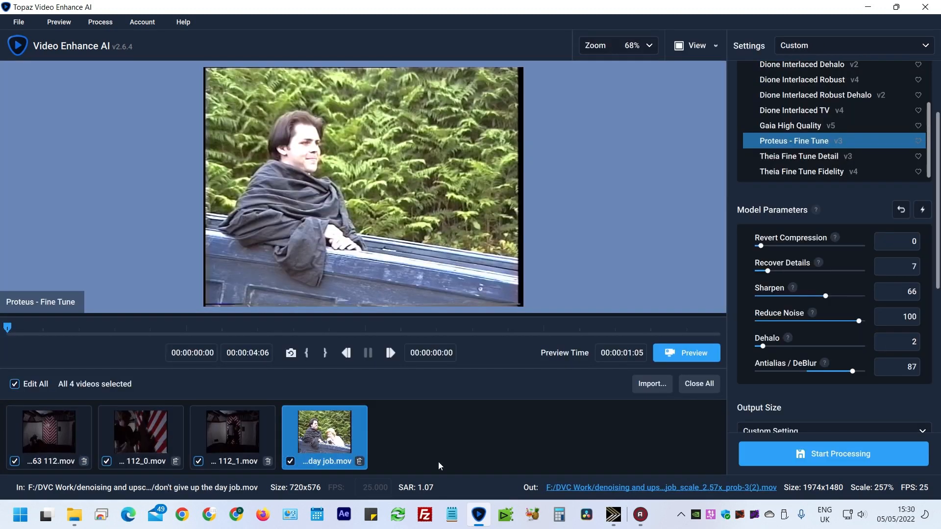
pyautogui.click(716, 353)
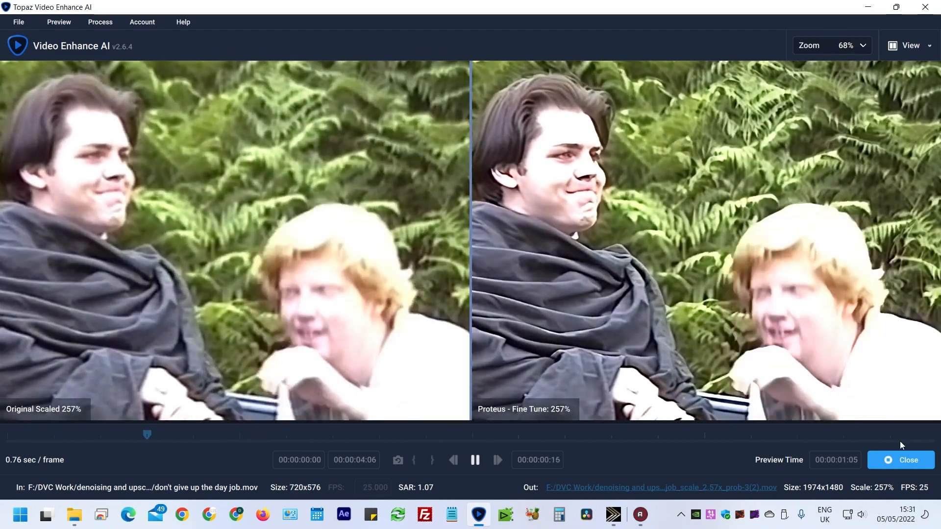
pyautogui.click(901, 460)
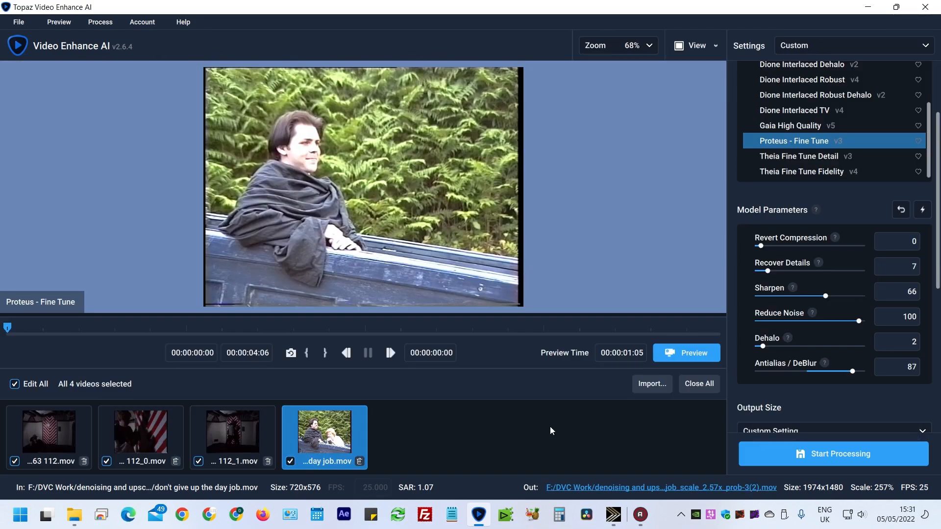
# Turn on Grain for the output and check its effect in a short preview of the clip.
pyautogui.scroll(-6, 786, 347)
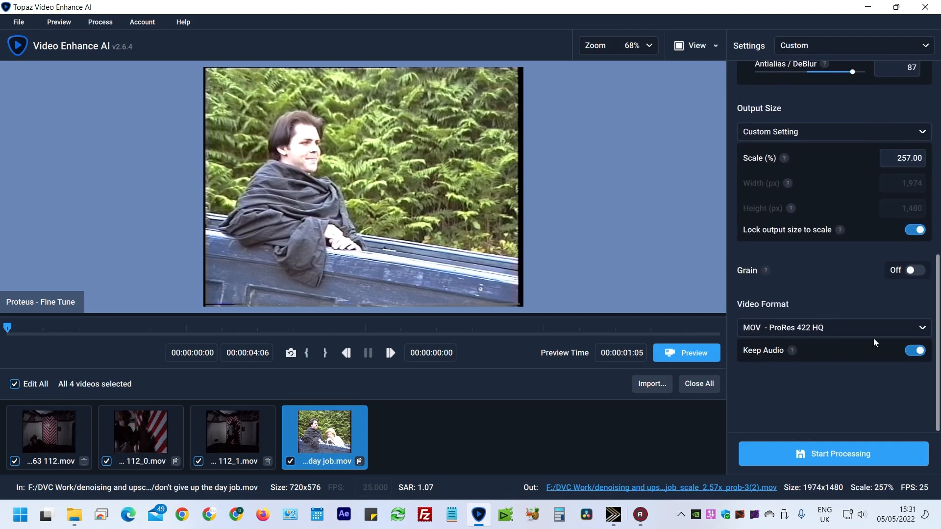
pyautogui.click(916, 271)
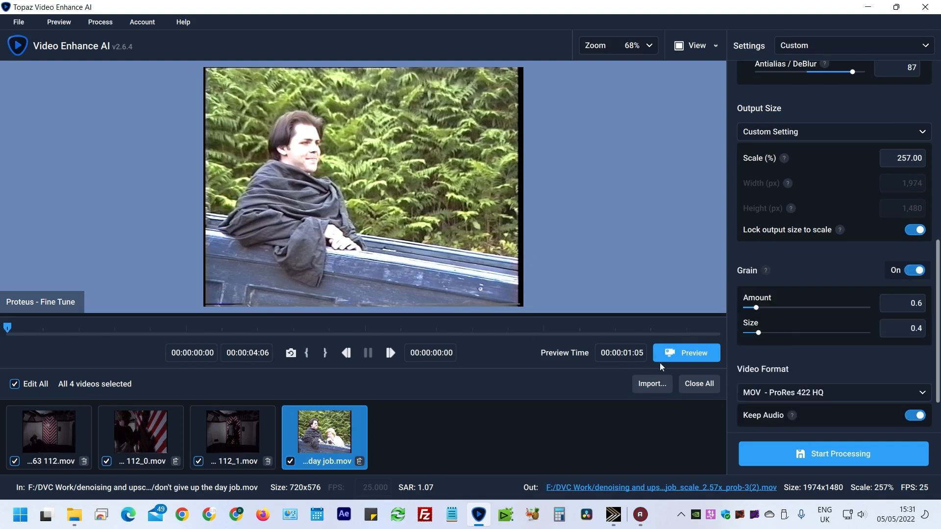
pyautogui.click(689, 354)
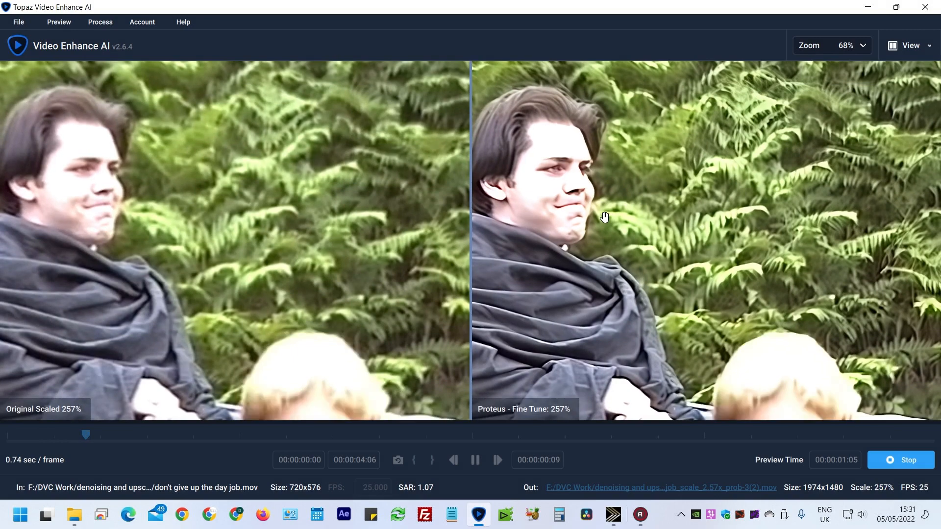
pyautogui.click(905, 463)
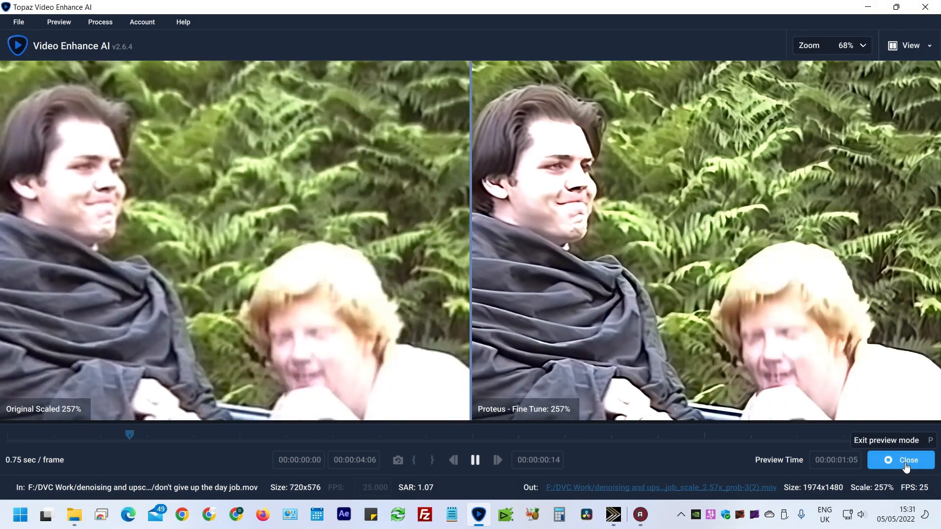
pyautogui.click(905, 463)
# Set the grain Amount to 2.4 and Size to 1.2, checking them in a preview, and start processing the clips.
pyautogui.click(794, 308)
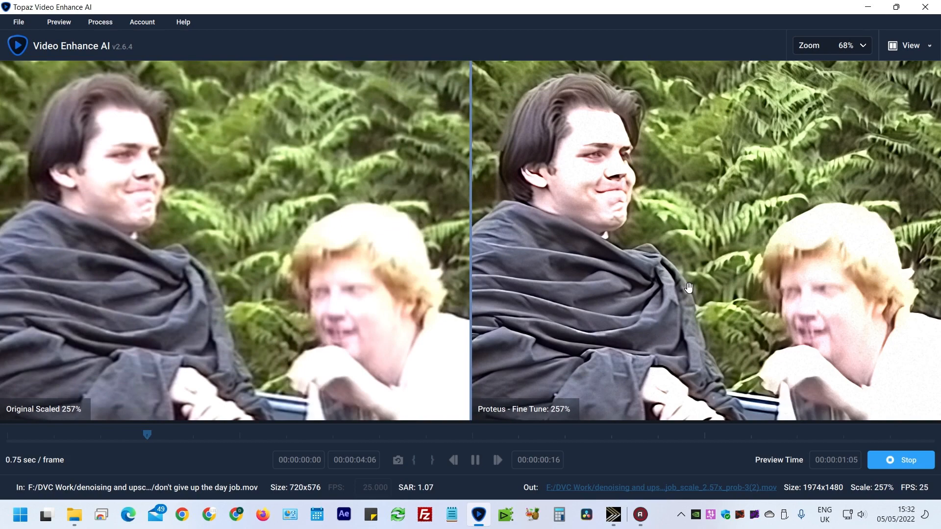
pyautogui.click(917, 459)
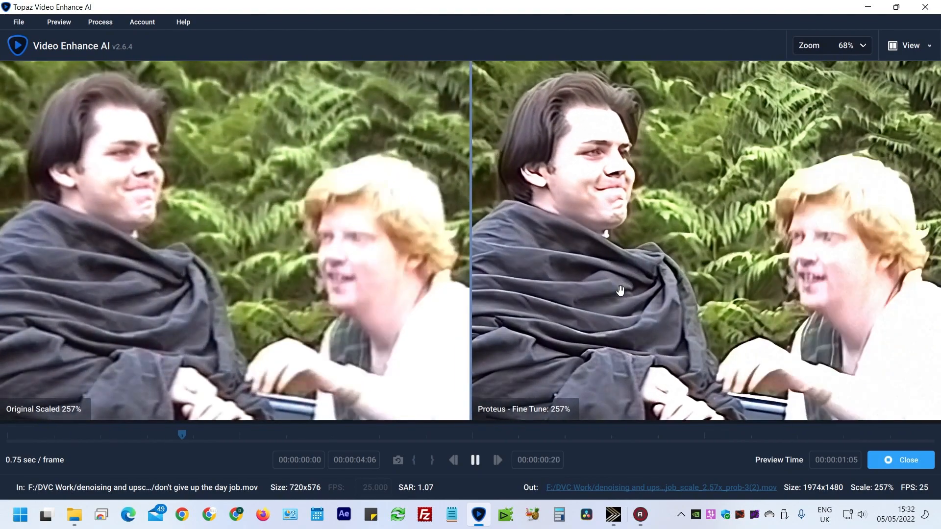
pyautogui.press('Escape')
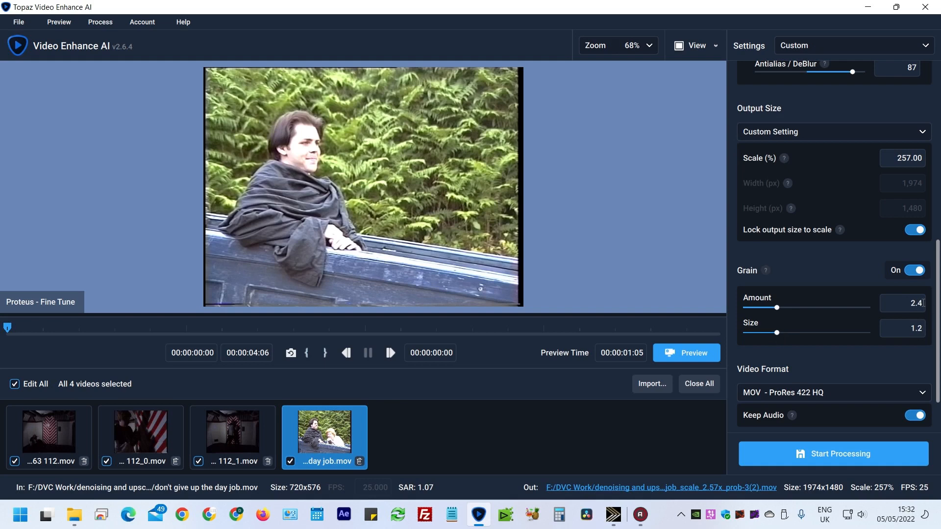
pyautogui.click(806, 456)
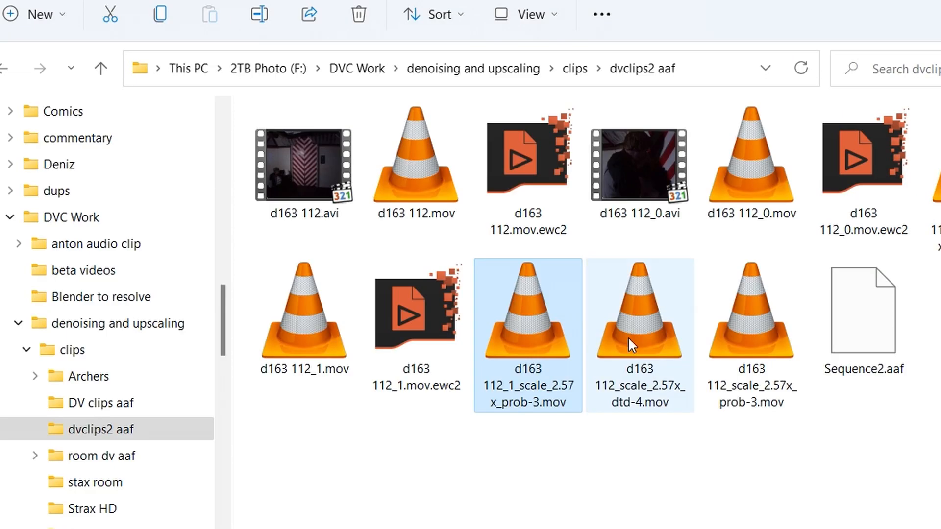
# Bring the three rendered d163 112 scale_2.57x MOV files from the dvclips2 aaf folder into the stax dv2 bin in EDIUS.
pyautogui.click(631, 319)
pyautogui.click(750, 319)
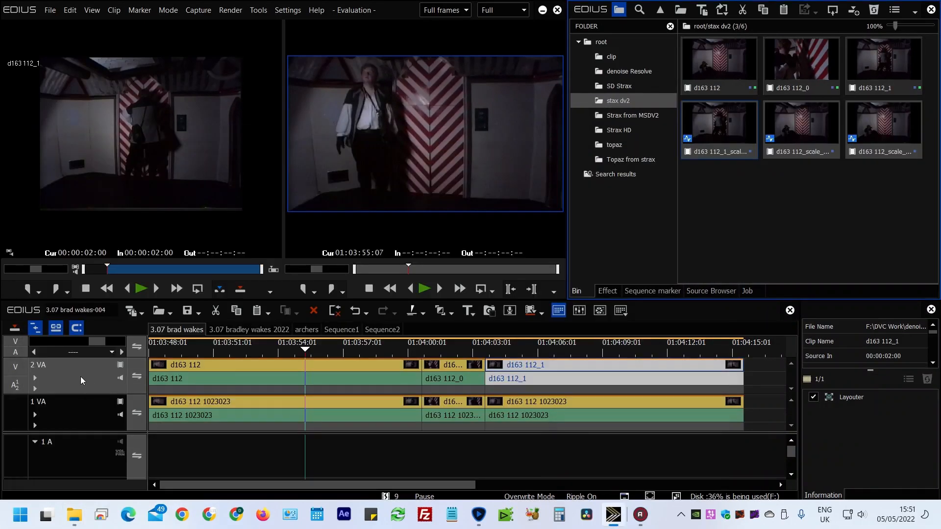
# Add a video track above 2 VA and place d163 112_scale_2.57x_prob-3 on it, aligned with the d163 112 clip.
pyautogui.rightClick(80, 376)
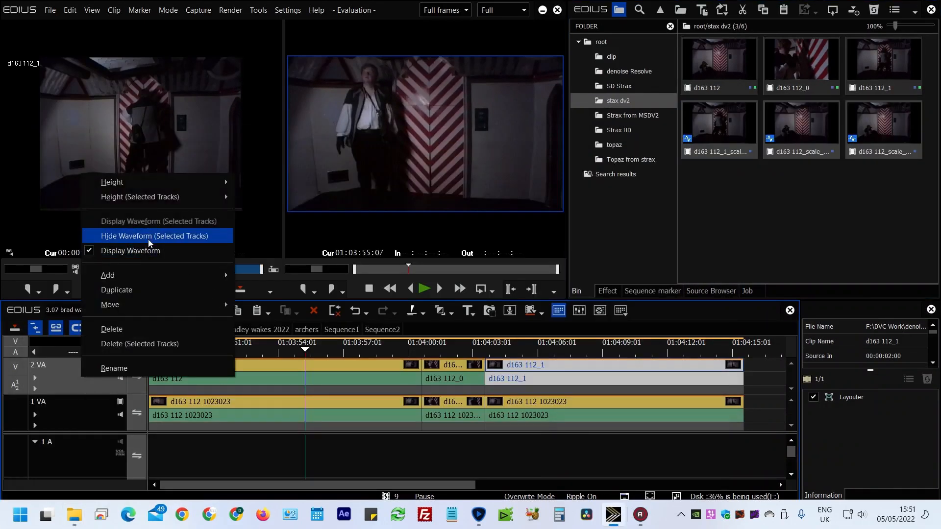
pyautogui.click(231, 340)
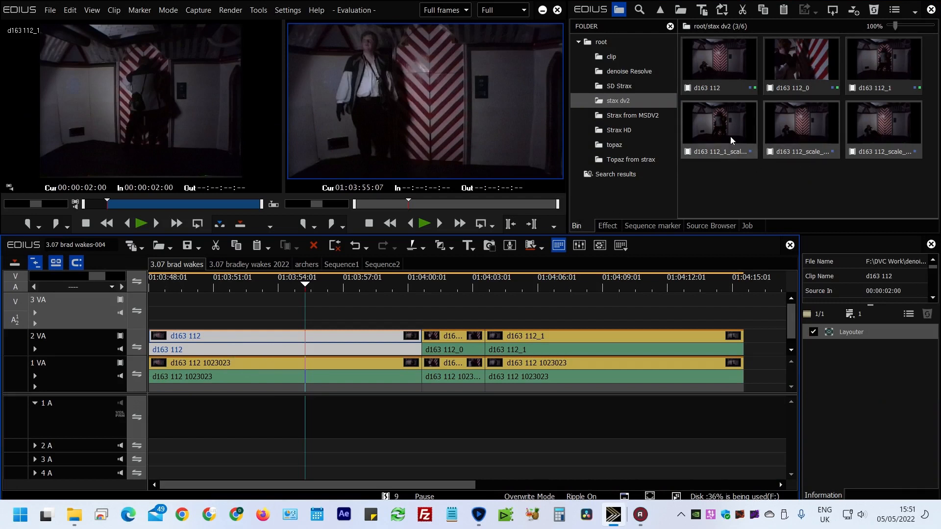
pyautogui.click(329, 290)
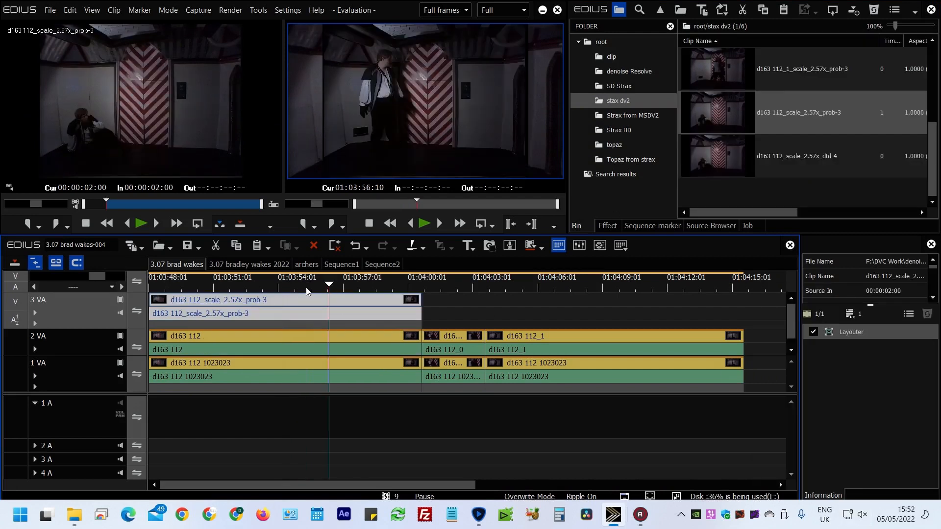
pyautogui.click(306, 291)
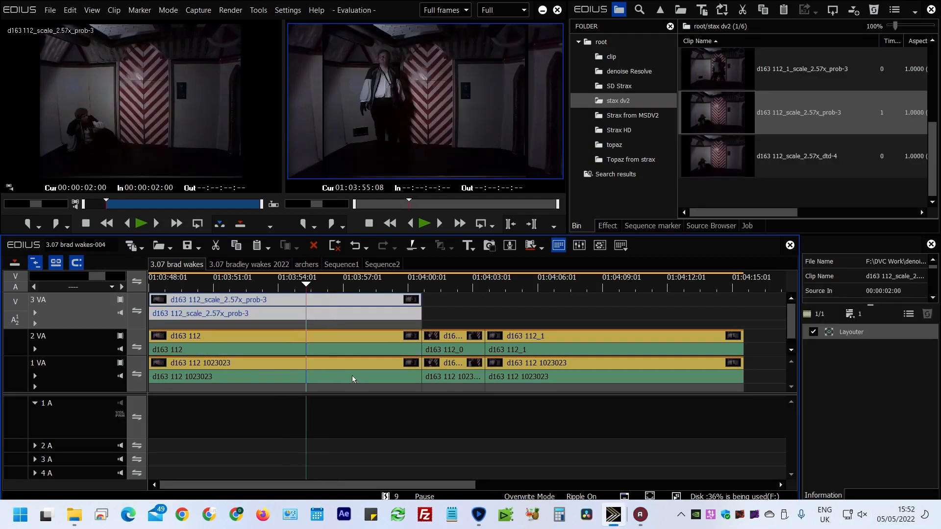
# Apply a Layouter size preset so d163 112_scale_2.57x_prob-3 fills the frame width, and scrub the timeline to check it.
pyautogui.doubleClick(847, 333)
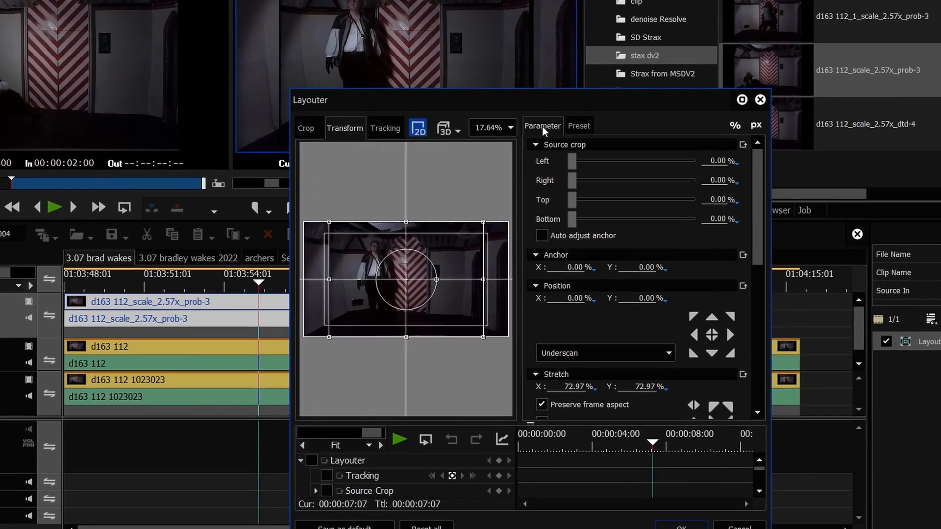
pyautogui.click(568, 150)
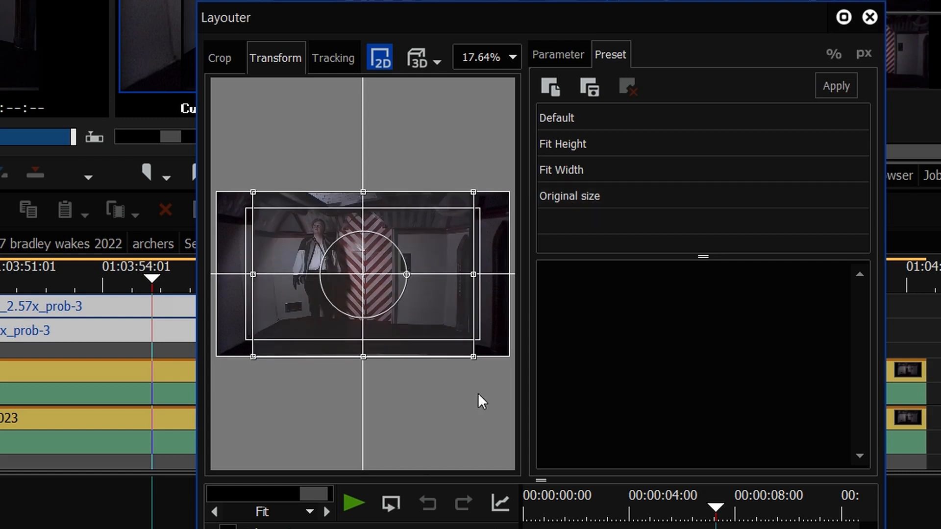
pyautogui.doubleClick(589, 193)
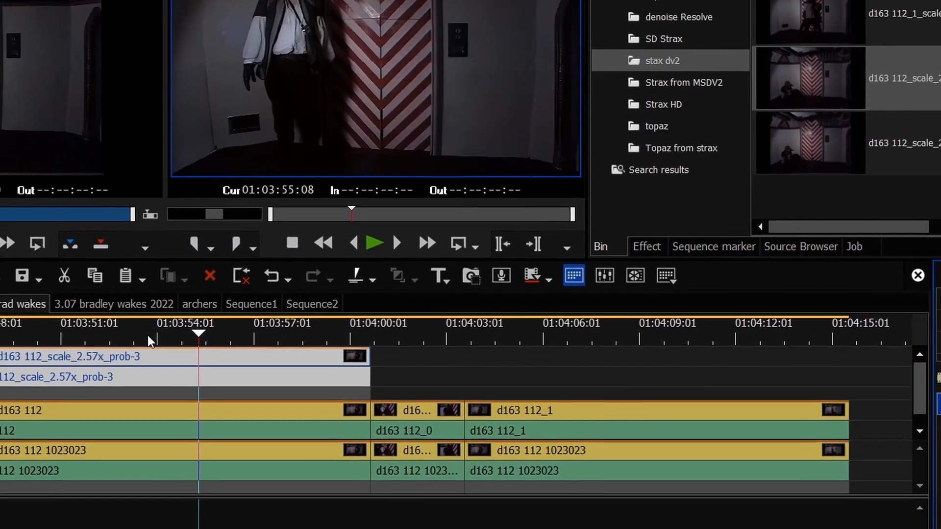
pyautogui.click(32, 280)
pyautogui.moveTo(89, 365); pyautogui.dragTo(195, 371)
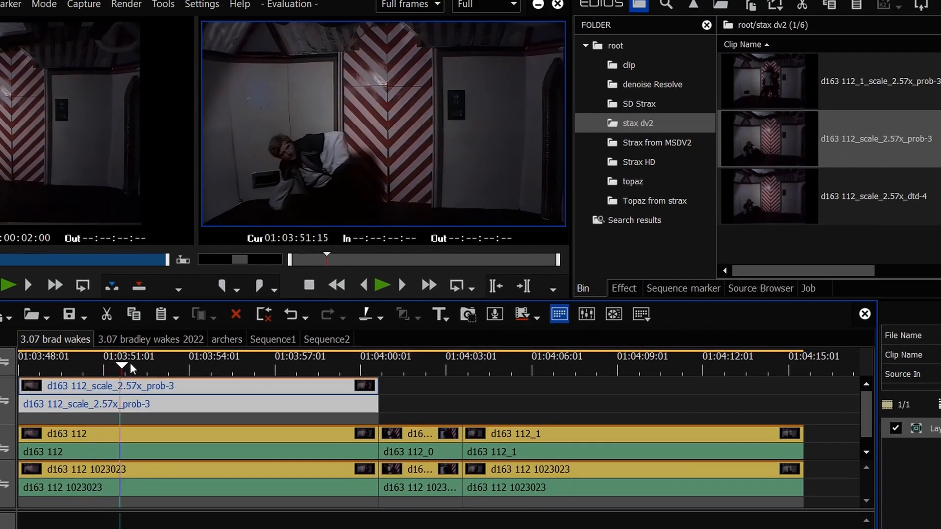
# Add one more video track above the track holding d163 112_scale_2.57x_prob-3.
pyautogui.rightClick(2, 405)
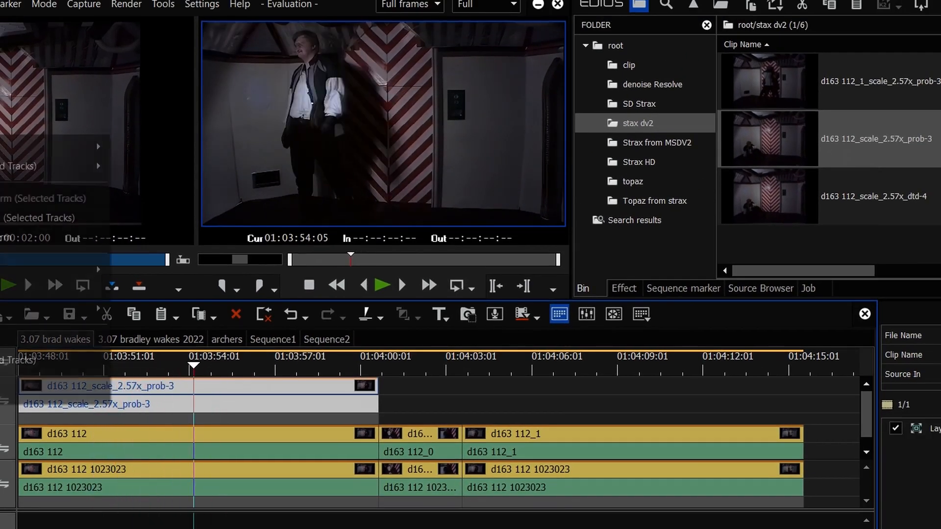
pyautogui.click(49, 268)
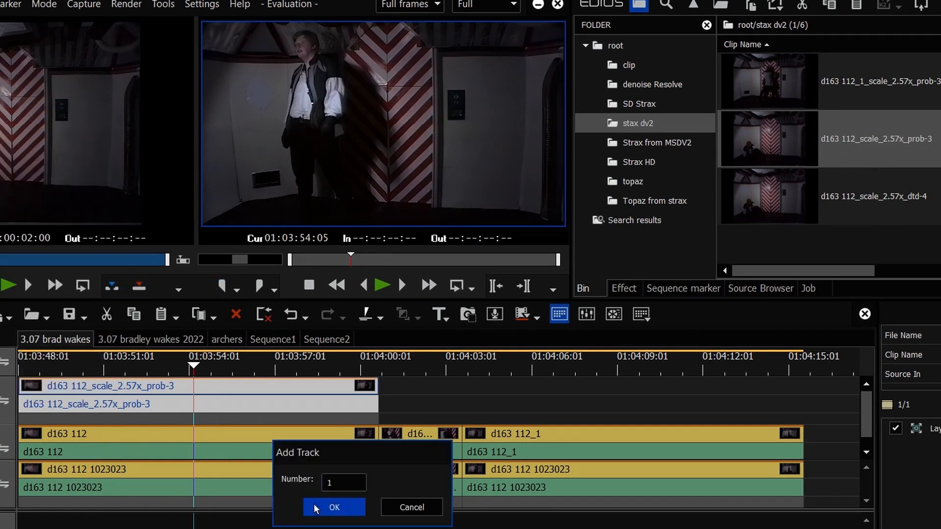
pyautogui.click(334, 507)
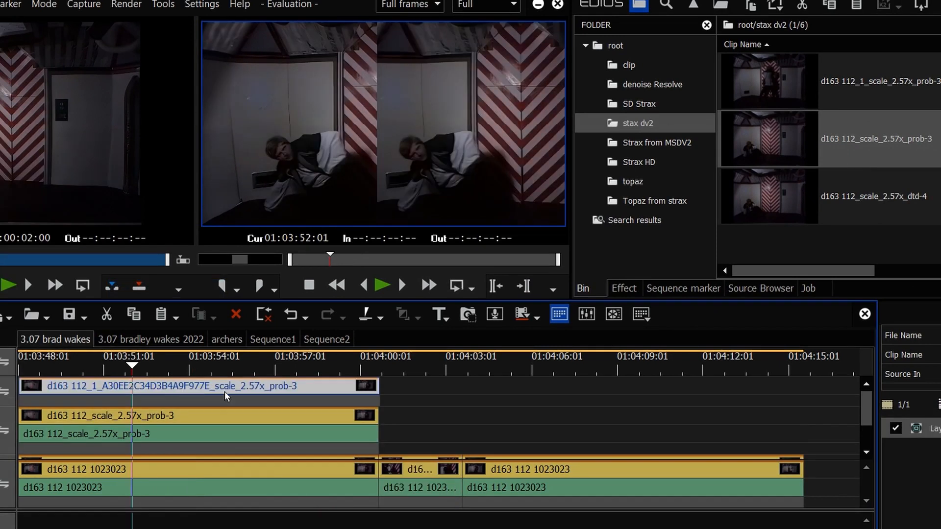